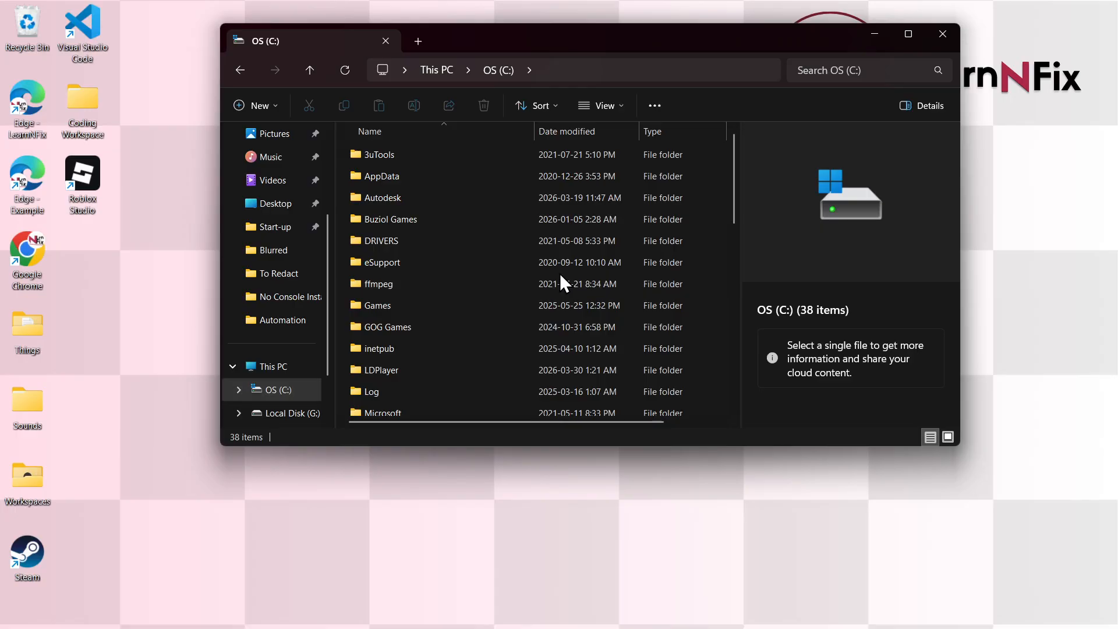
Create a folder named Office2024 on the C: drive and close File Explorer.
right_click(560, 274)
mouse_move(619, 390)
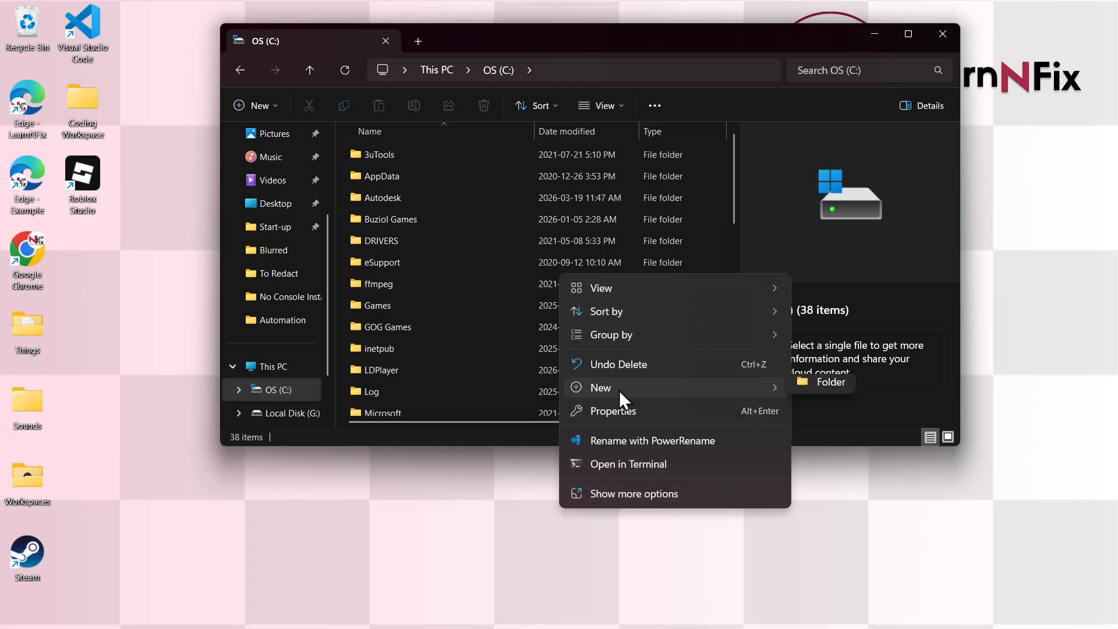
click(796, 390)
text(Office2024)
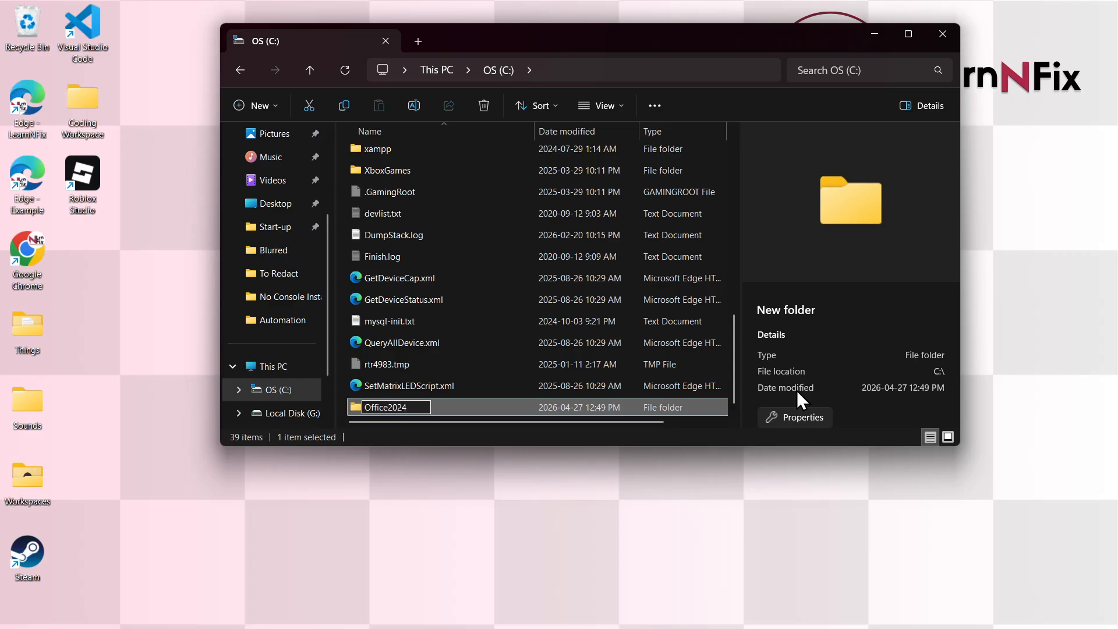
key(Return)
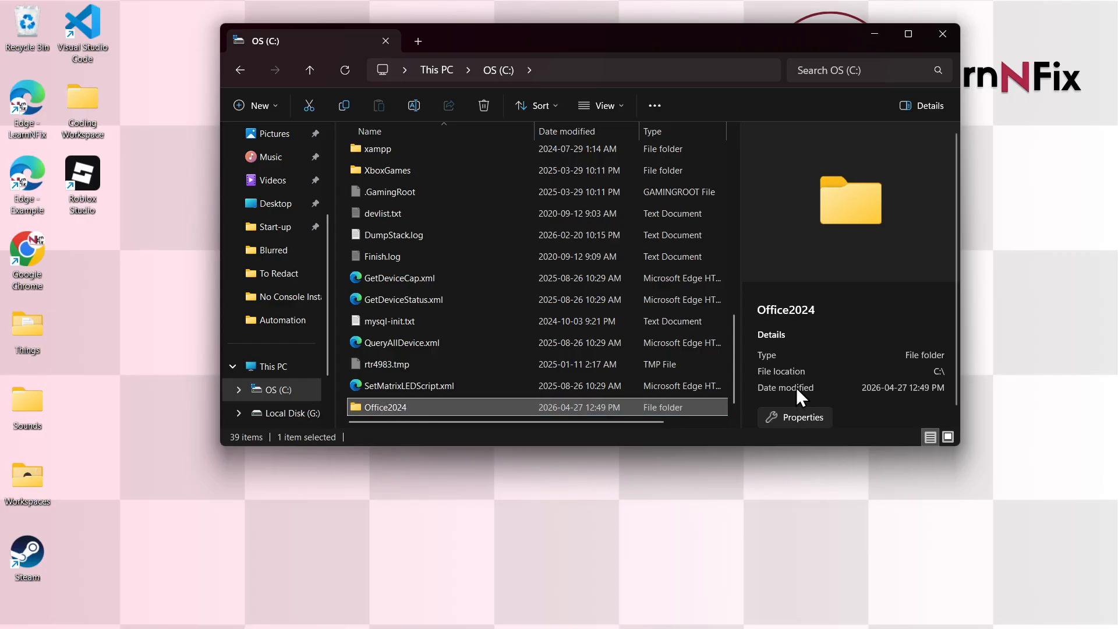
key(alt+F4)
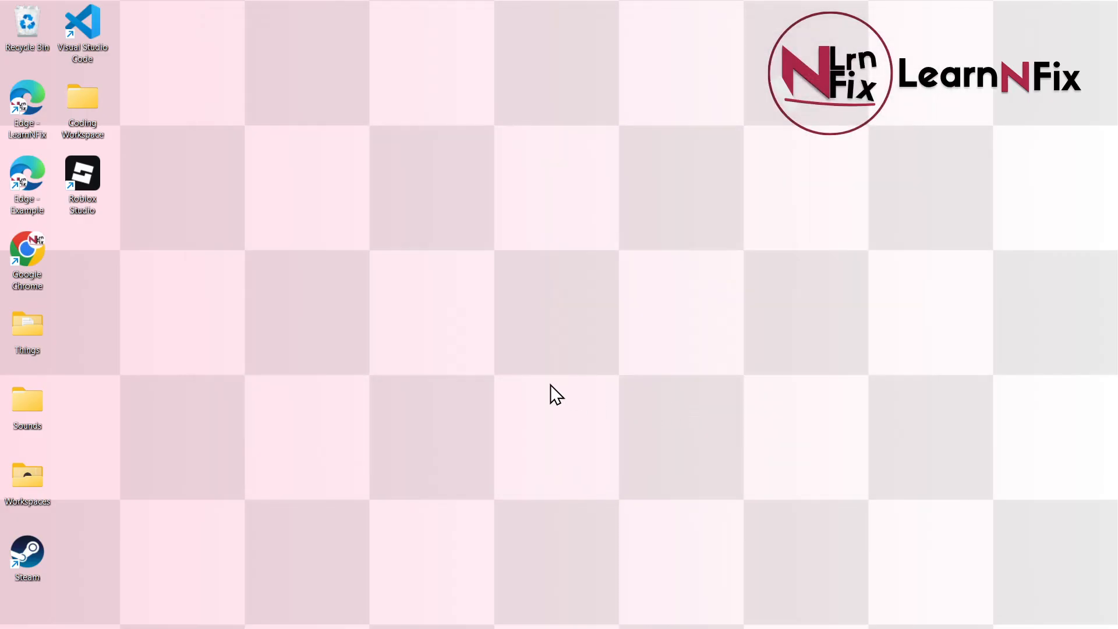
Search 'office customization tool' in Edge and open the config.office.com deployment settings page.
double_click(29, 191)
text(office customi)
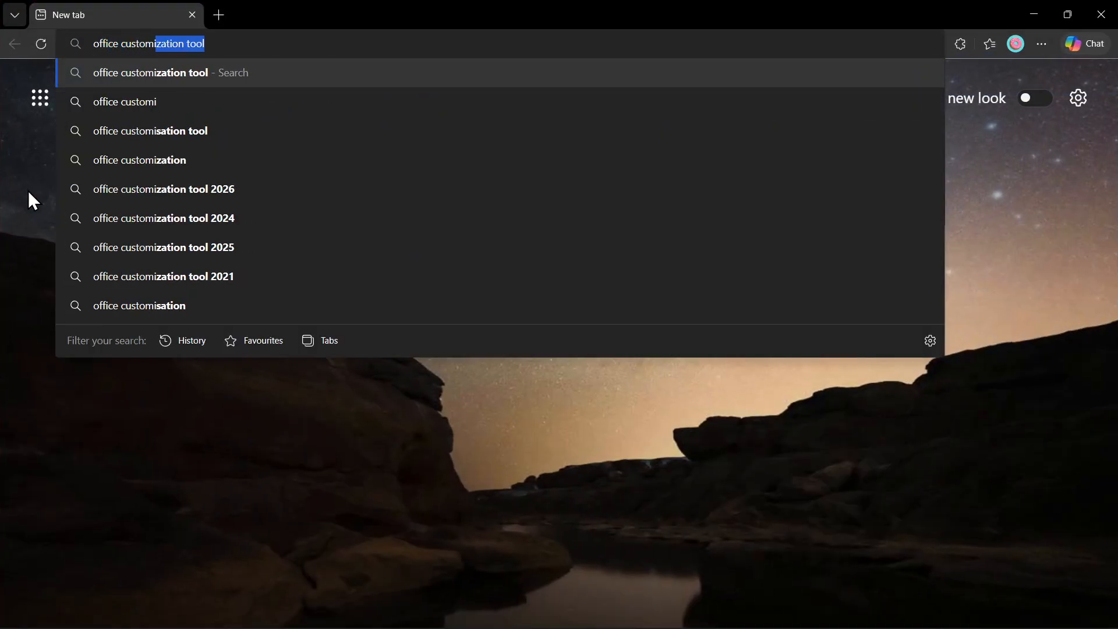
key(Return)
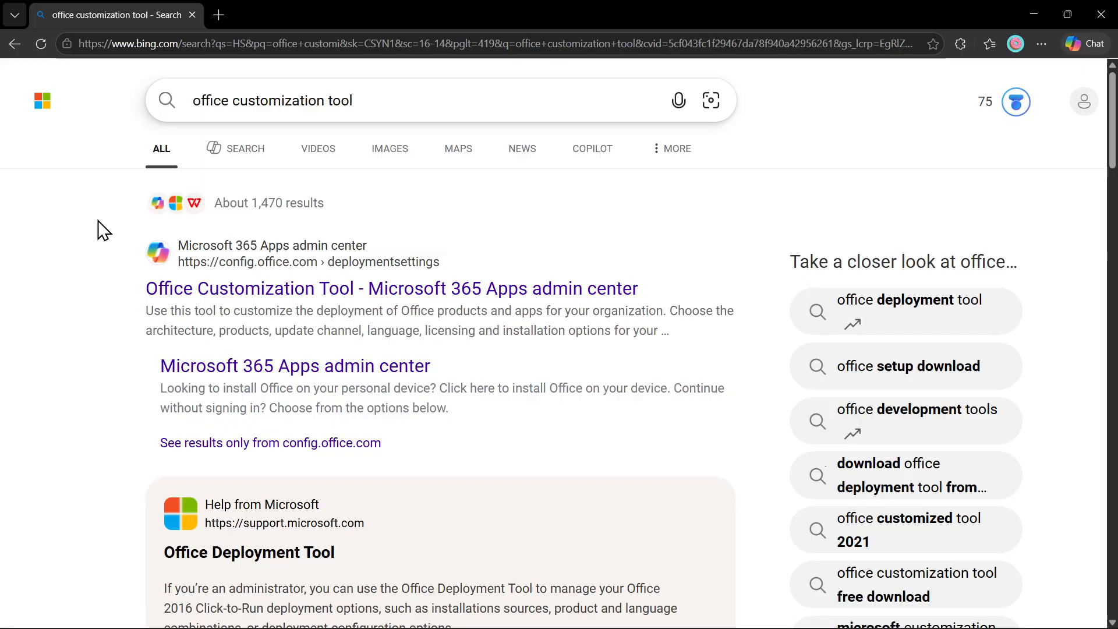
click(176, 289)
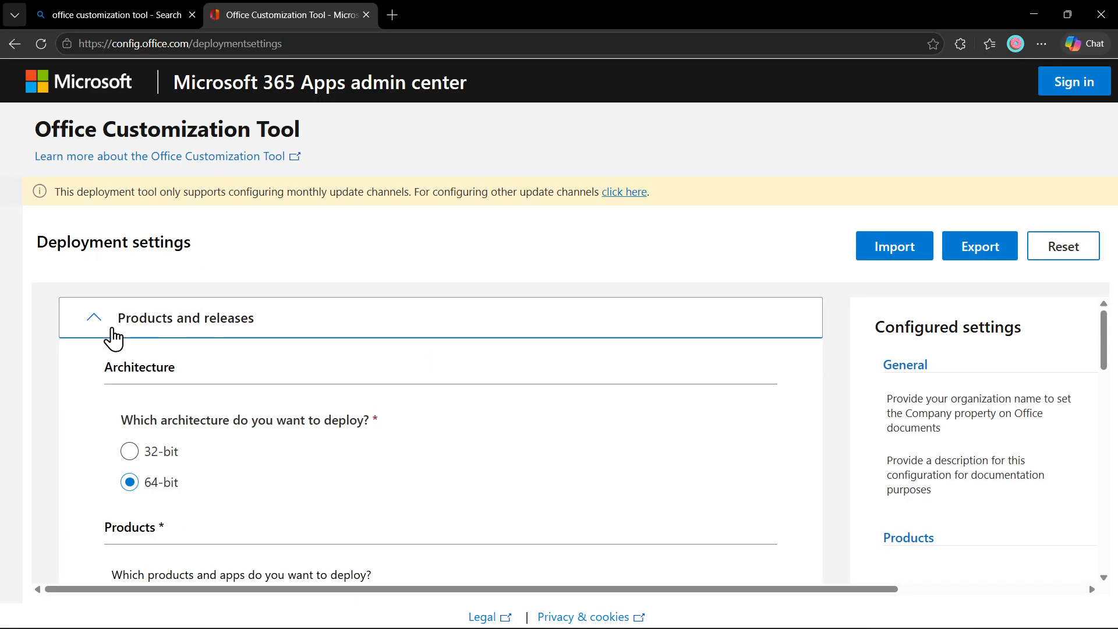
scroll(143, 351, down, 1)
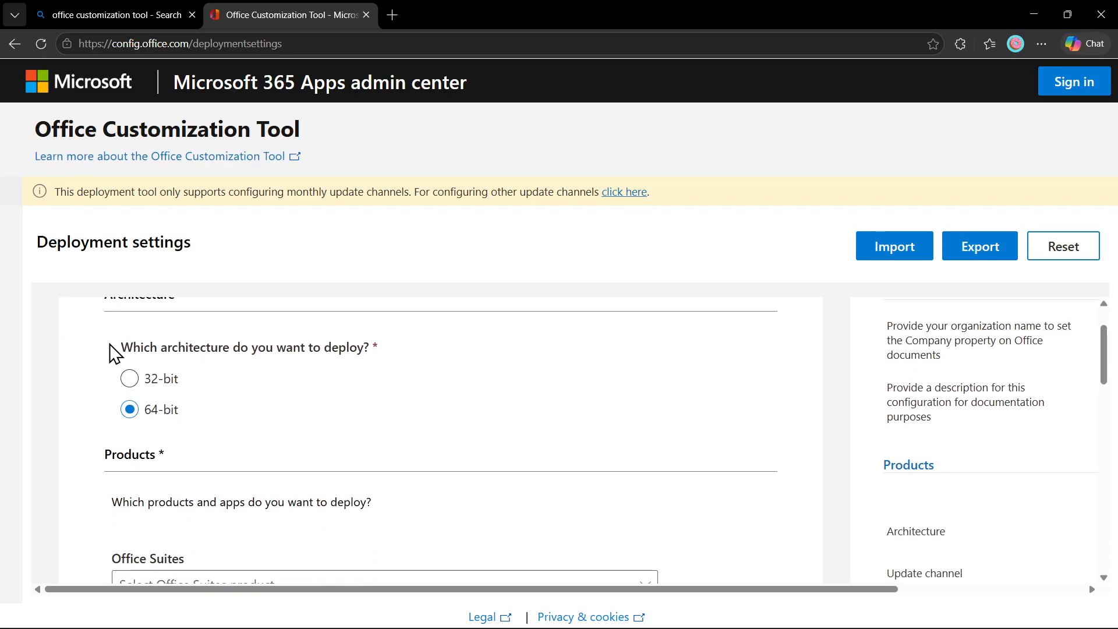
scroll(93, 416, down, 3)
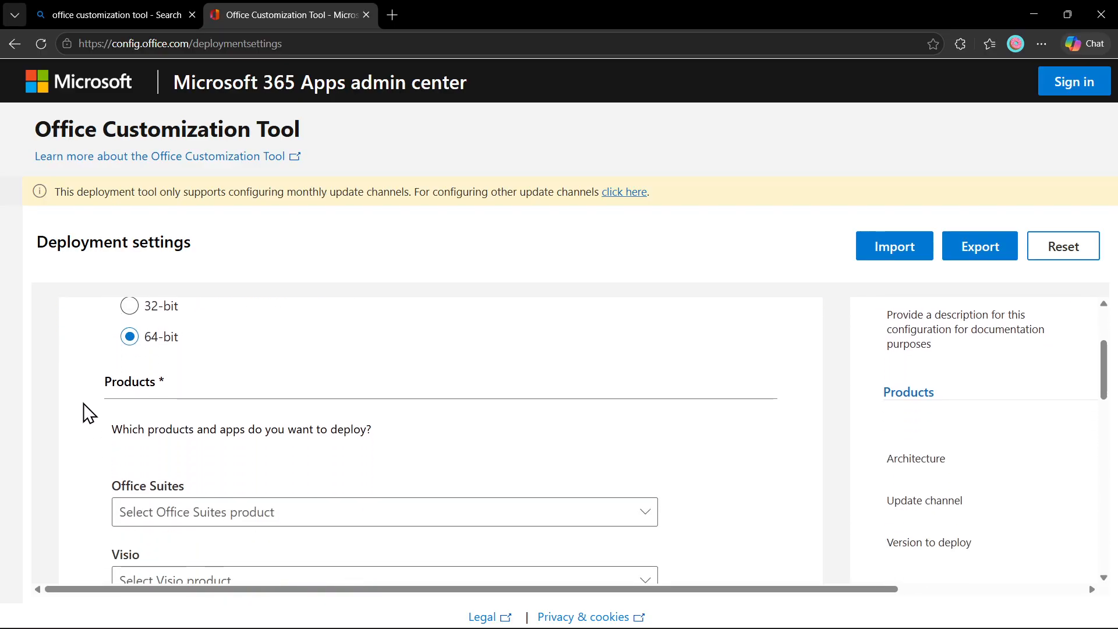
scroll(94, 374, up, 1)
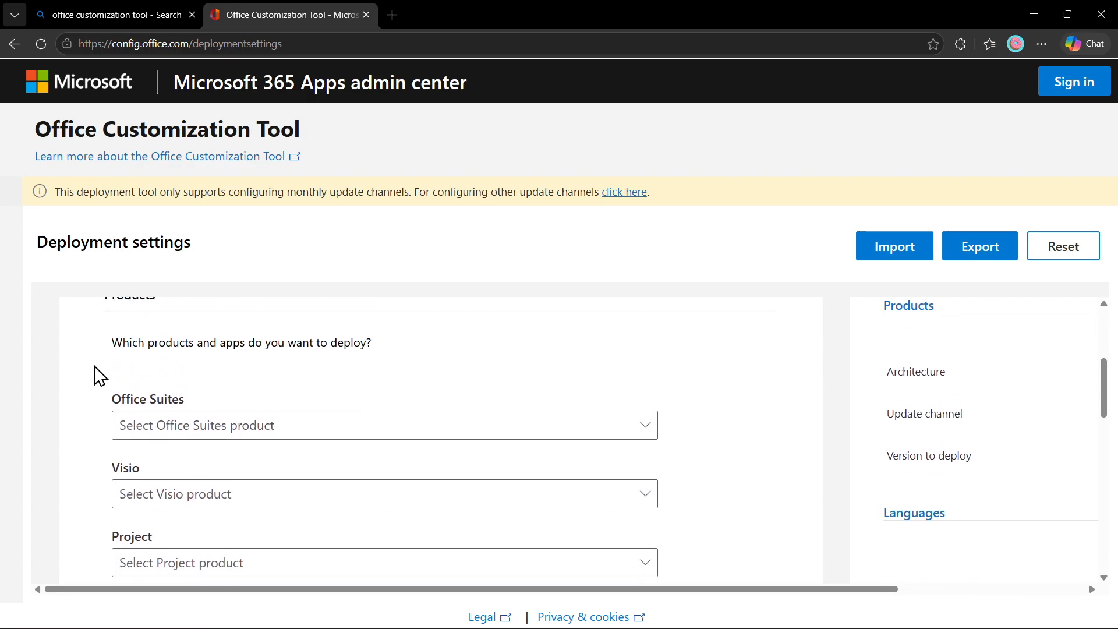
scroll(100, 392, down, 1)
Select Office LTSC Professional Plus 2024 - Volume License as the Office suite.
click(150, 380)
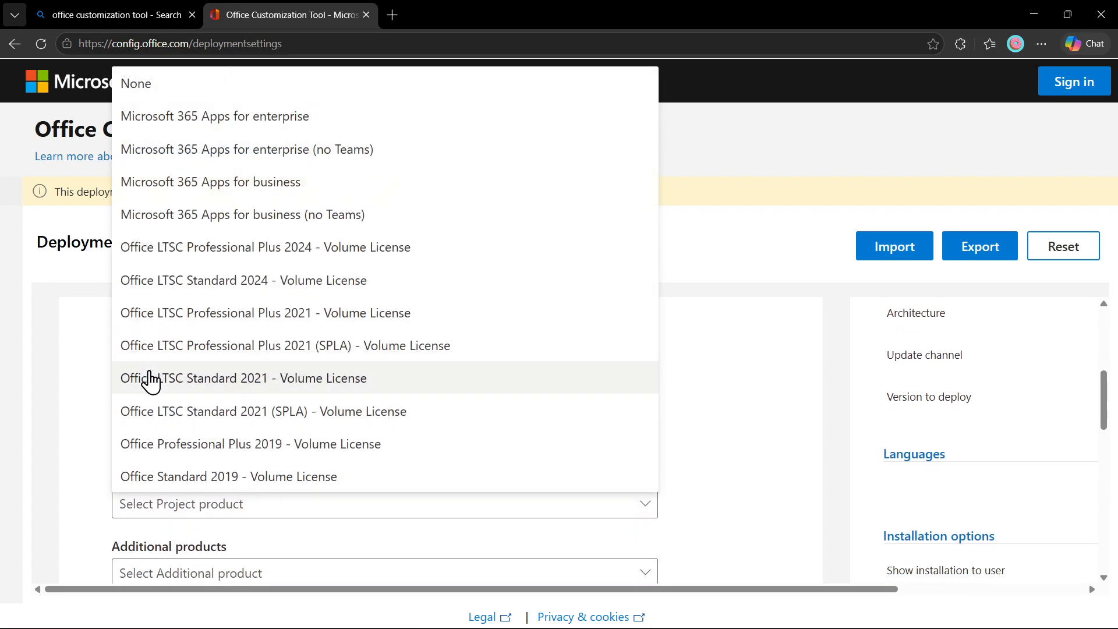
click(235, 249)
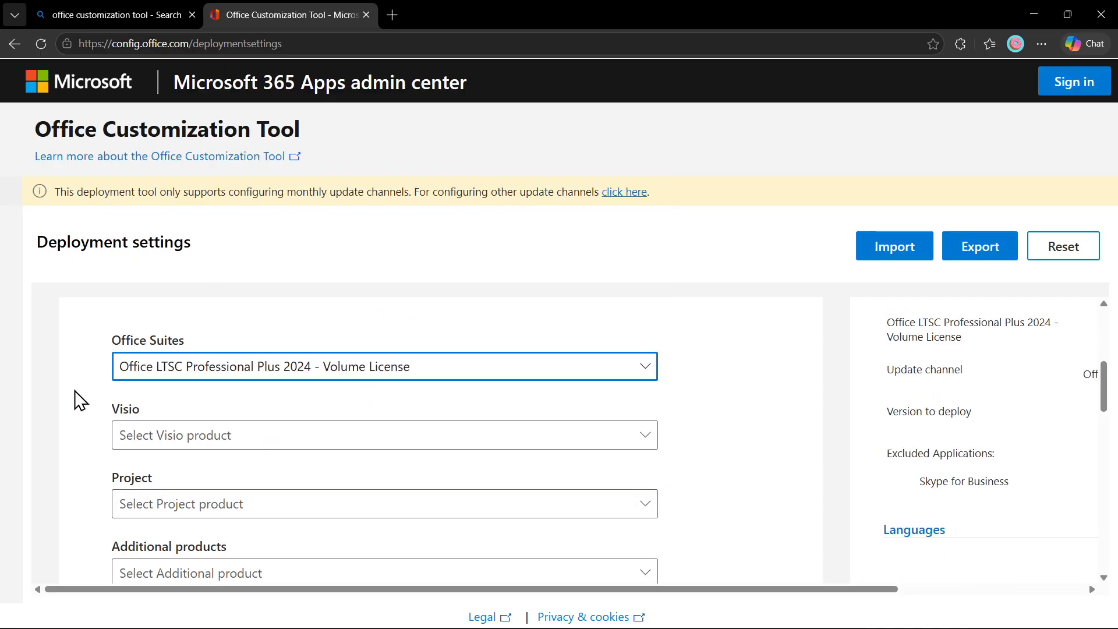
scroll(80, 400, down, 6)
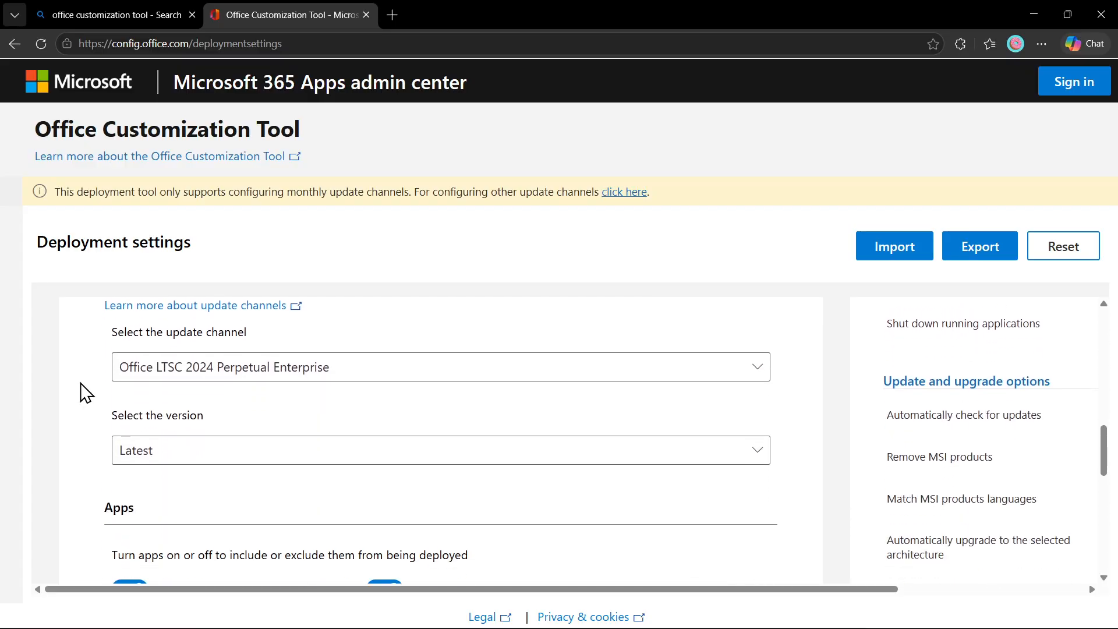
drag(112, 332, 245, 329)
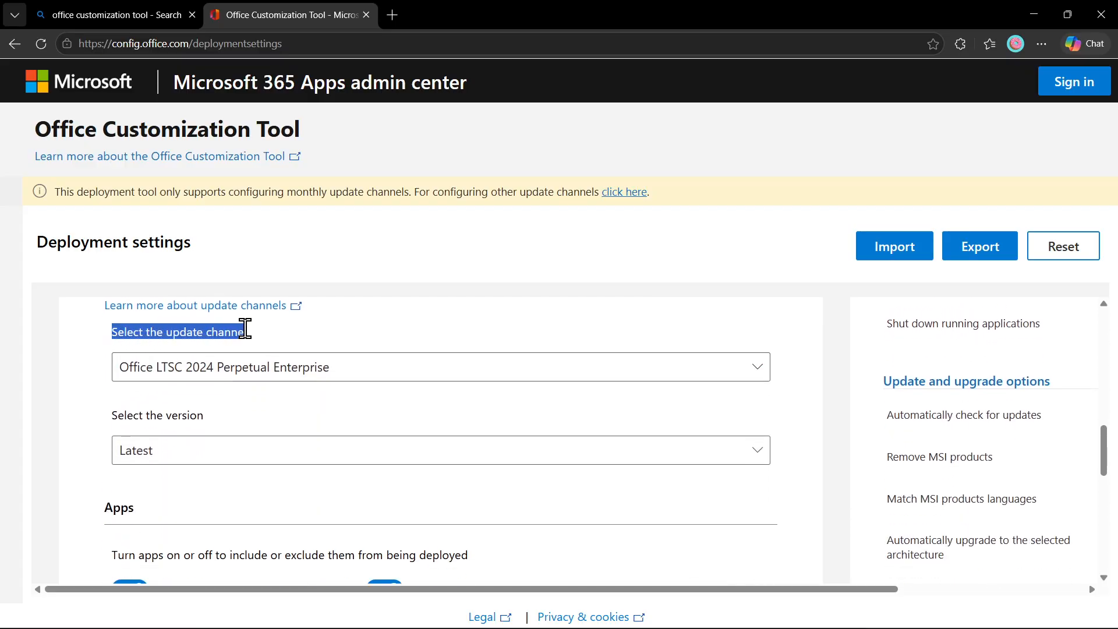
click(211, 333)
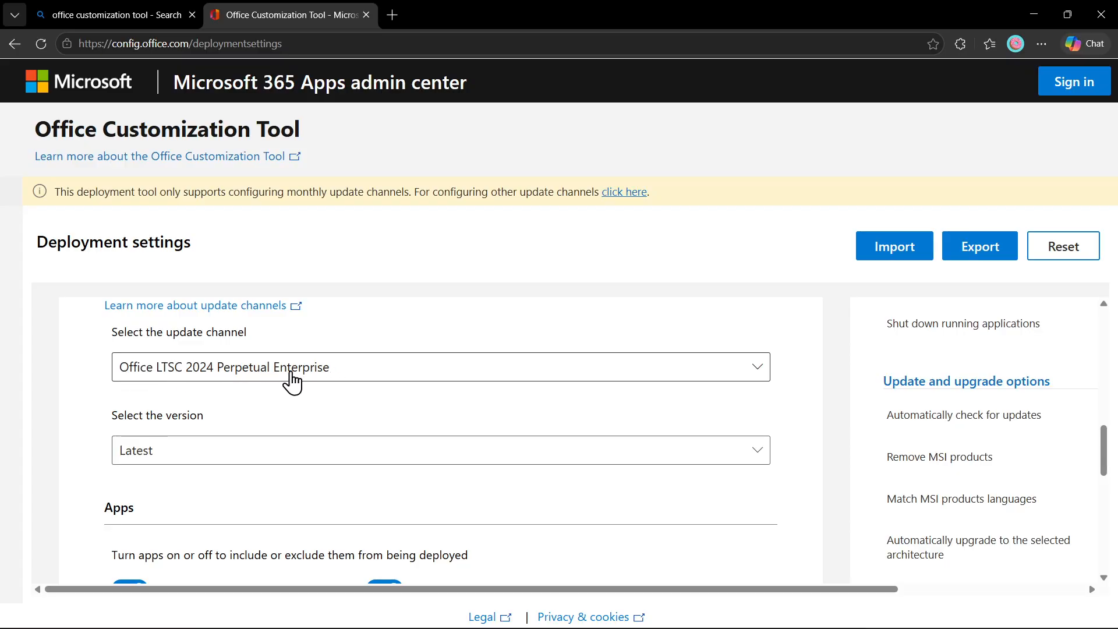
scroll(74, 400, down, 1)
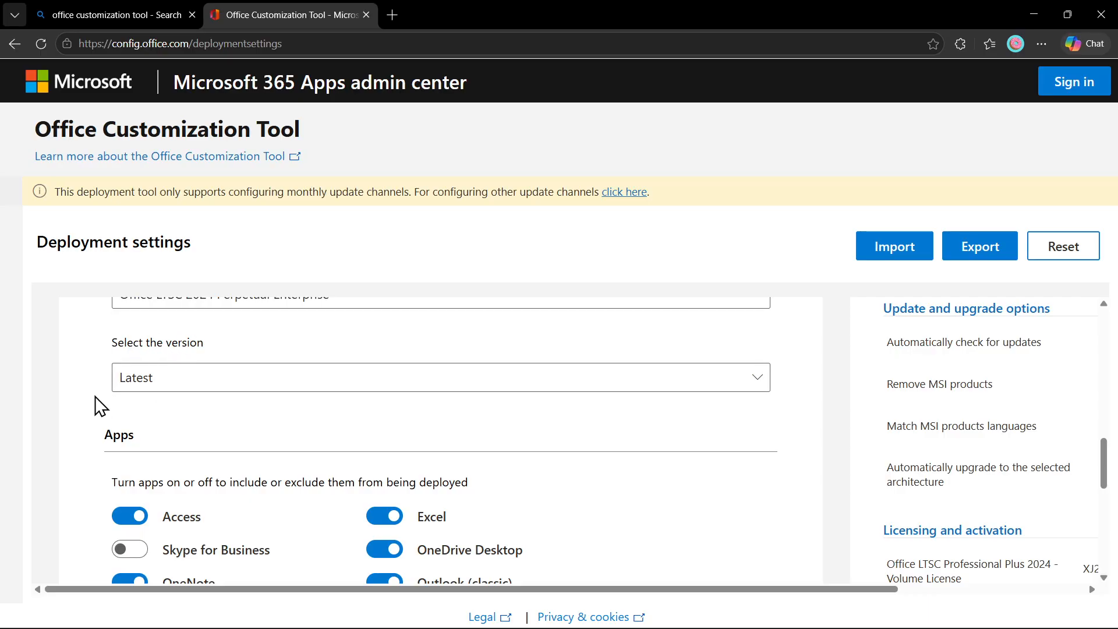
scroll(99, 406, down, 2)
scroll(111, 402, up, 1)
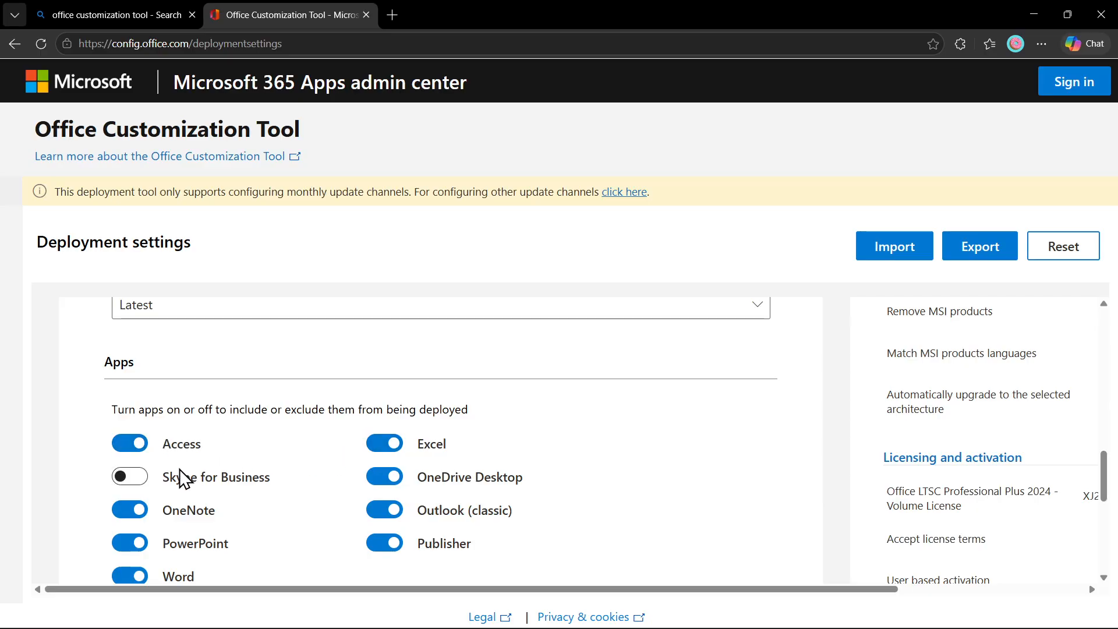
Turn off Access, OneDrive Desktop, Outlook (classic) and Publisher, then proceed to languages.
click(135, 451)
scroll(205, 461, down, 1)
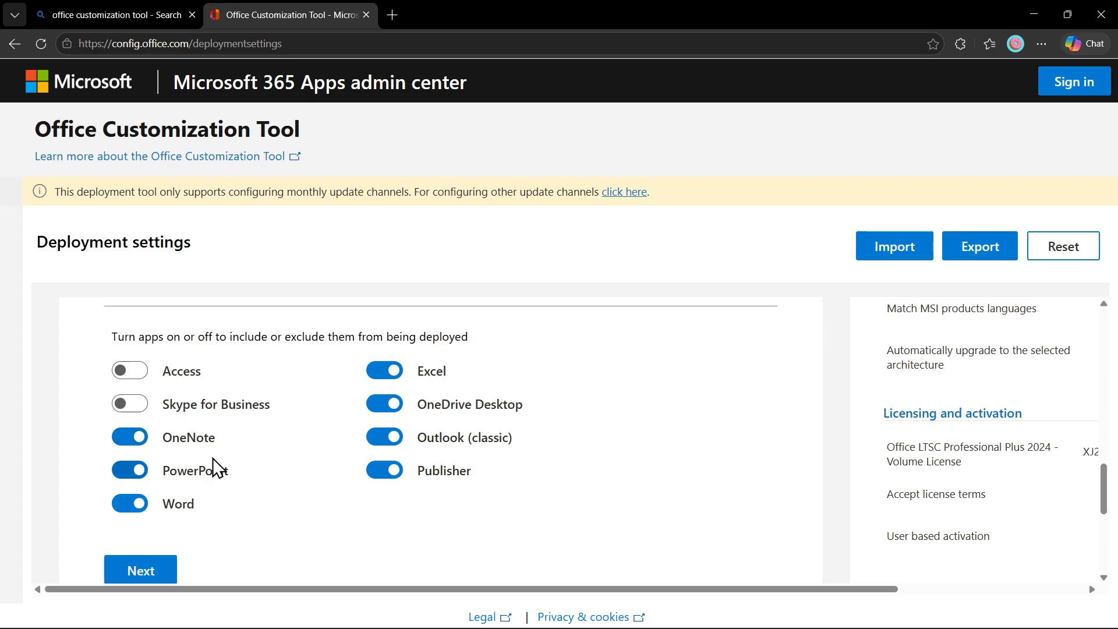
click(378, 410)
click(381, 438)
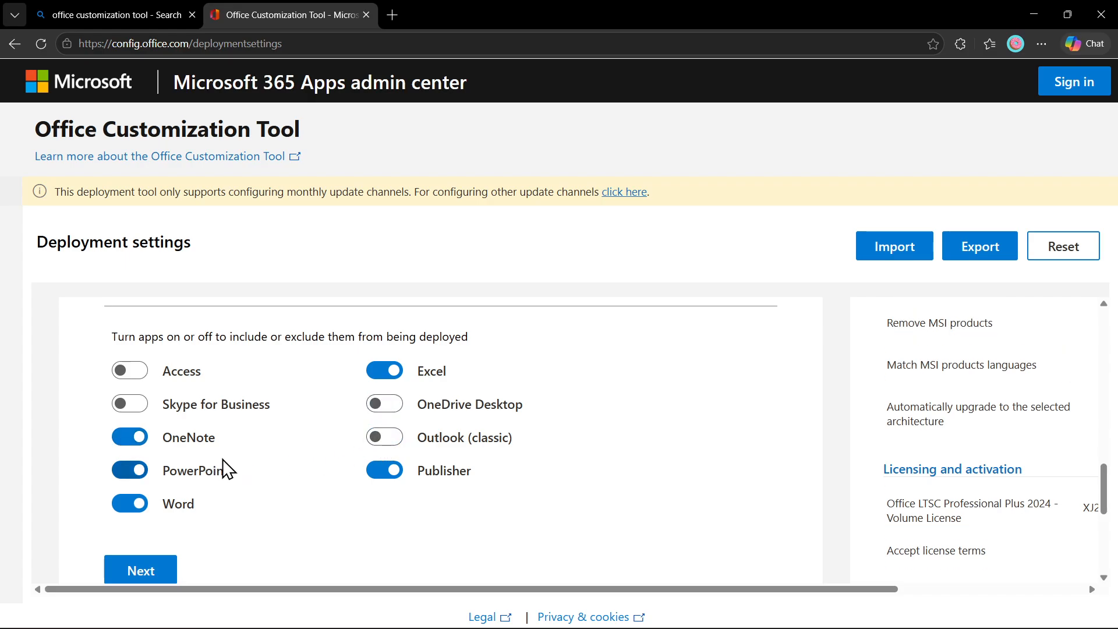
scroll(221, 466, down, 1)
click(373, 399)
scroll(309, 428, down, 1)
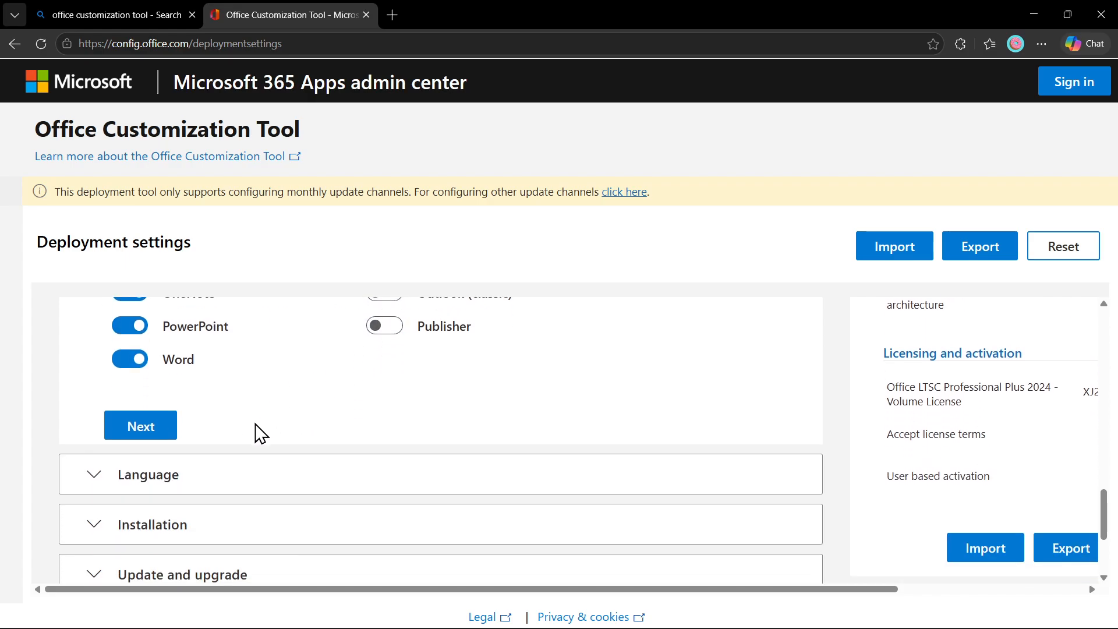
click(118, 426)
Set English (United States) as the primary language and continue to Installation.
scroll(107, 422, down, 1)
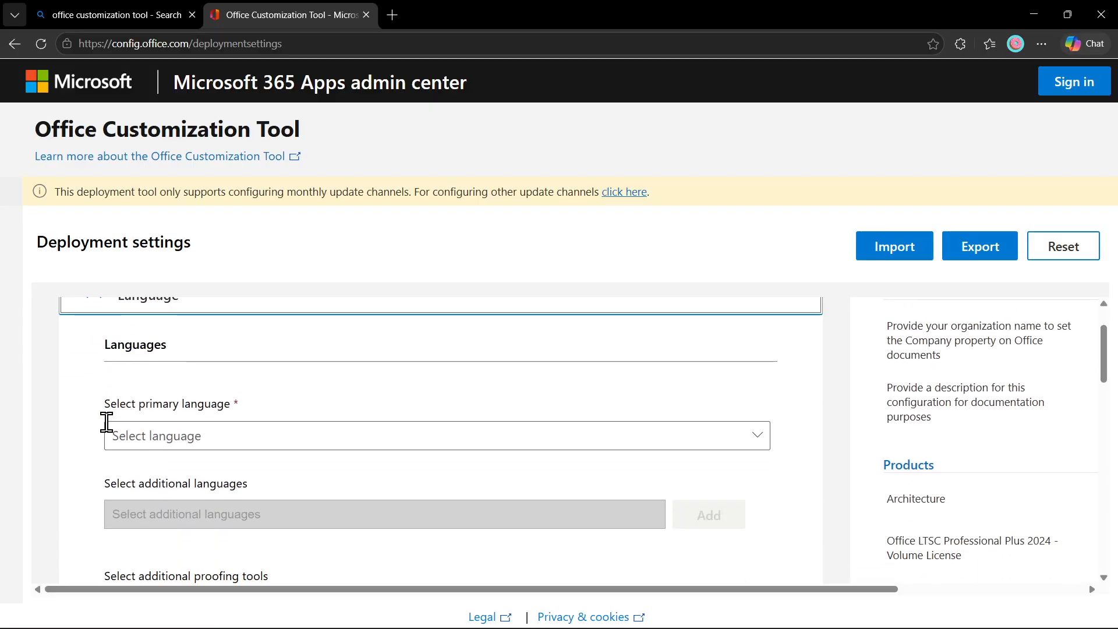
click(197, 455)
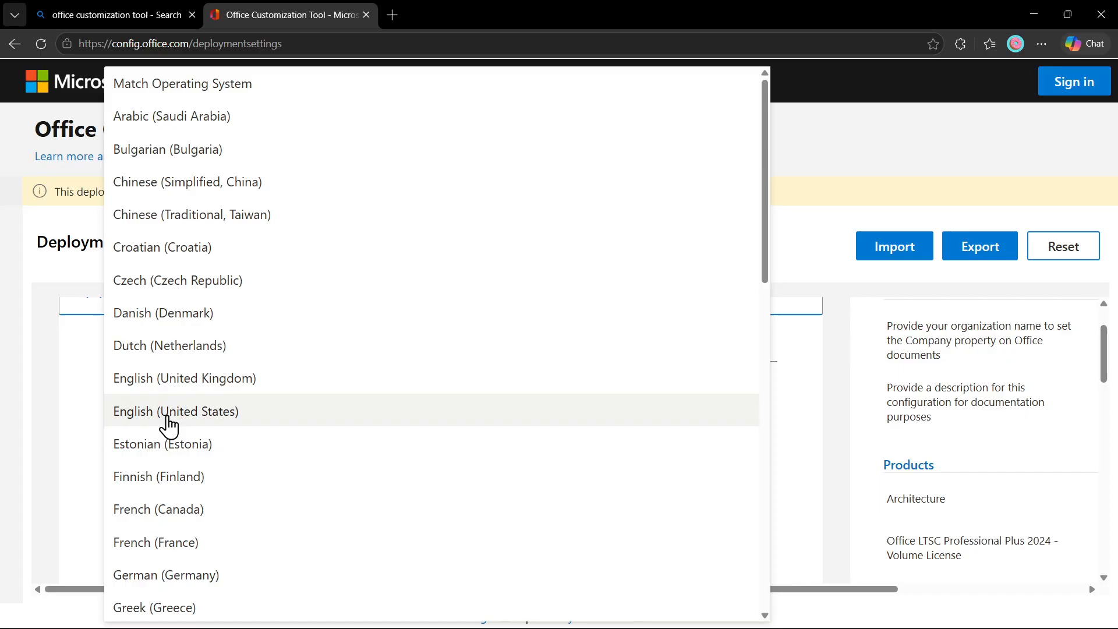
click(151, 414)
scroll(74, 435, down, 3)
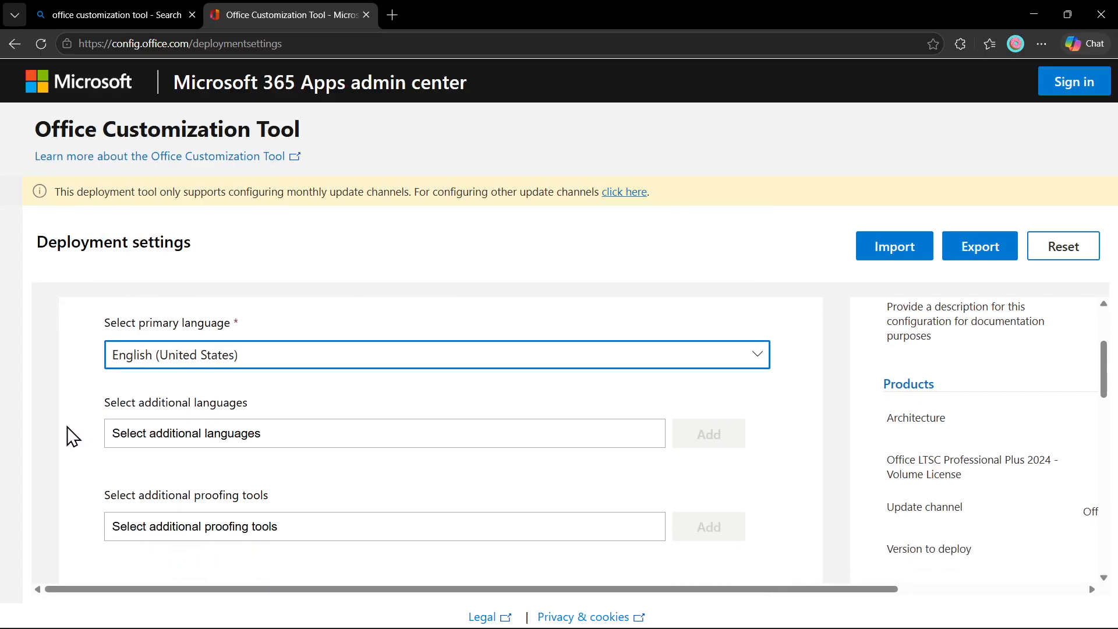
click(125, 397)
Advance to Update and upgrade and toggle the remove existing MSI Office versions option.
scroll(87, 414, down, 7)
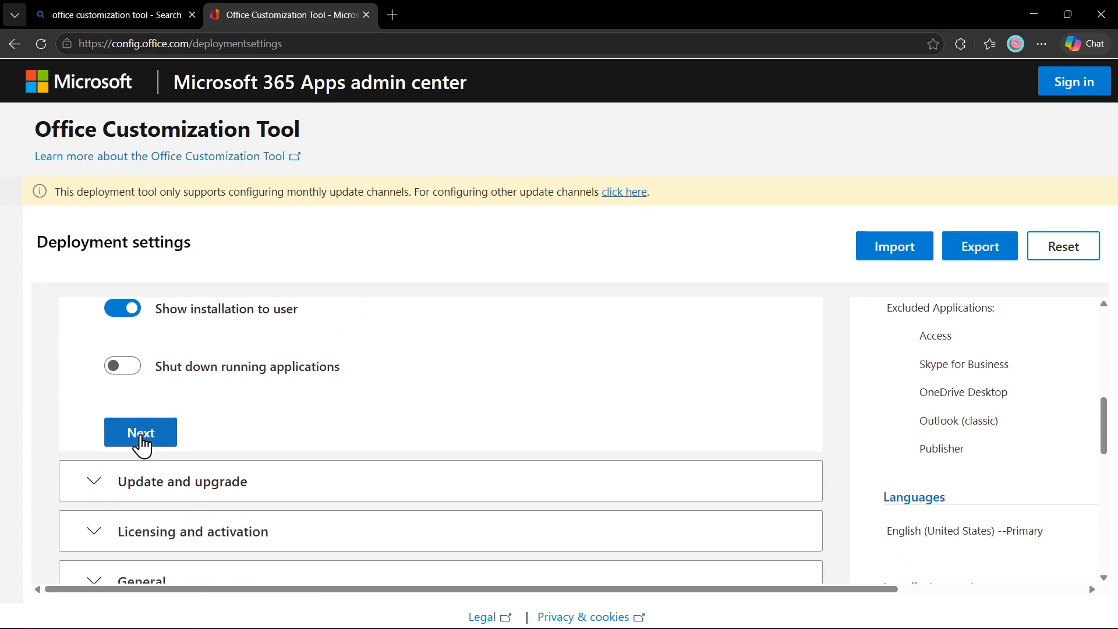
click(141, 435)
scroll(93, 437, down, 6)
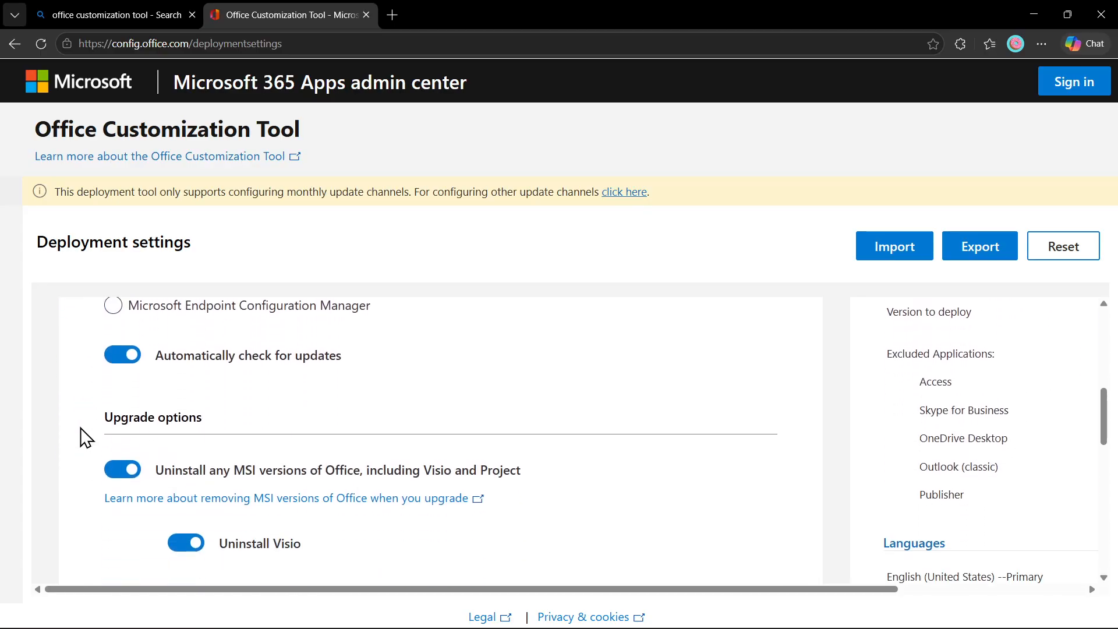
click(125, 469)
Expand Application preferences and finish that step.
scroll(75, 463, down, 3)
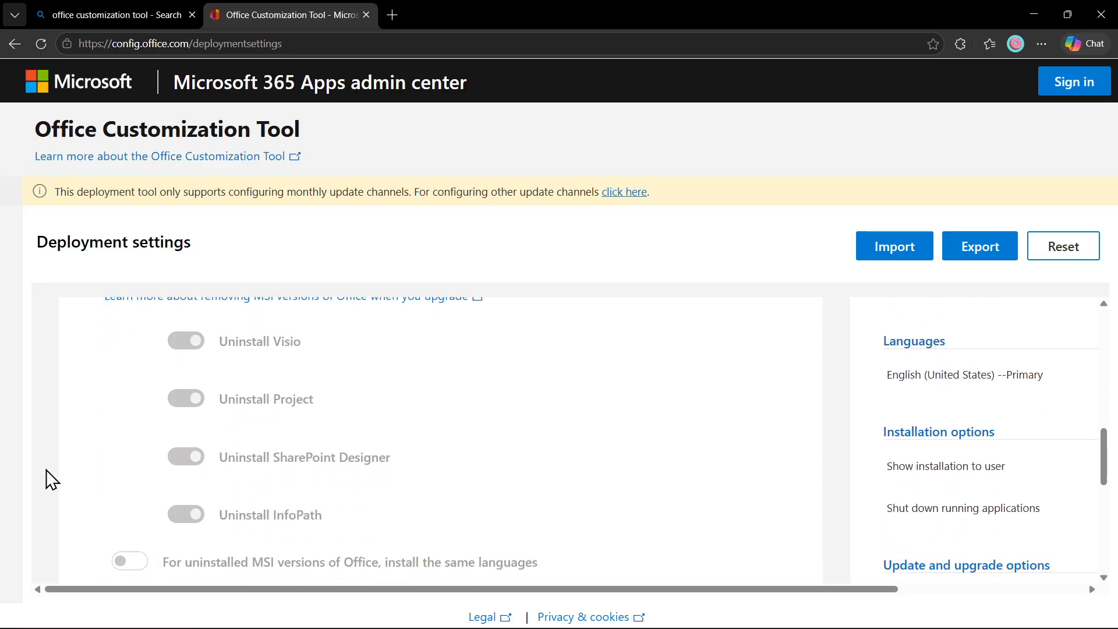
scroll(46, 468, down, 5)
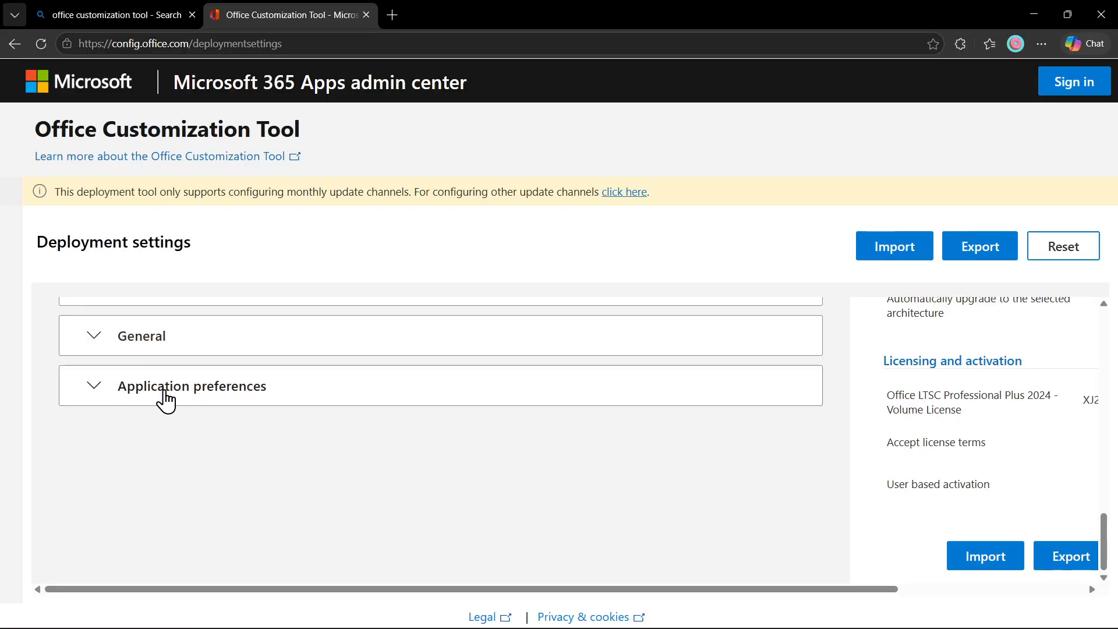
click(95, 402)
scroll(80, 438, down, 5)
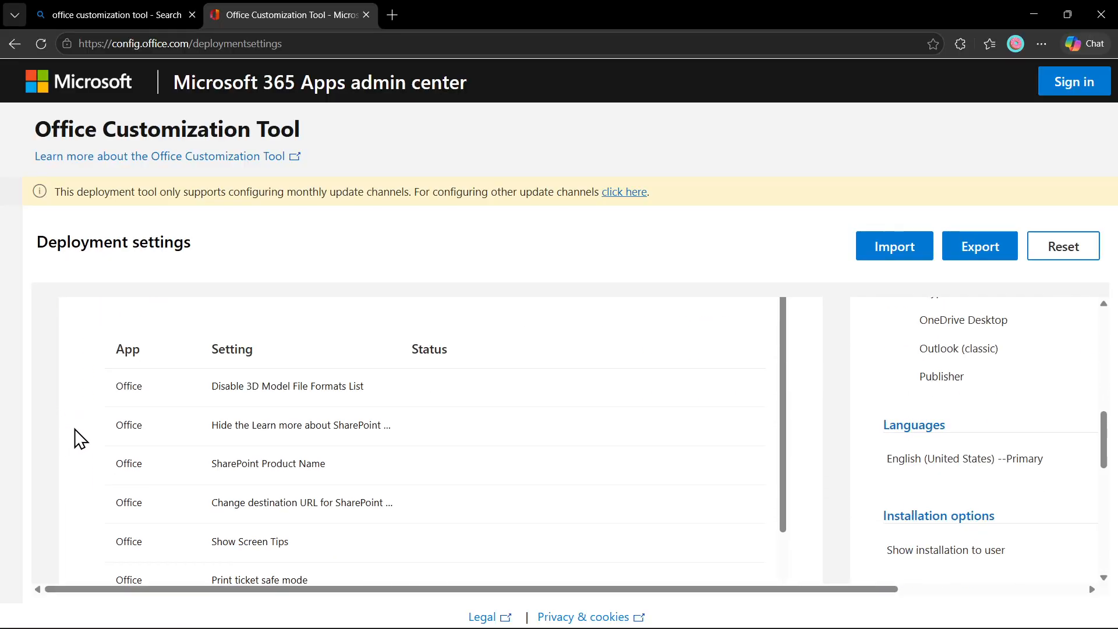
scroll(84, 460, down, 5)
click(129, 535)
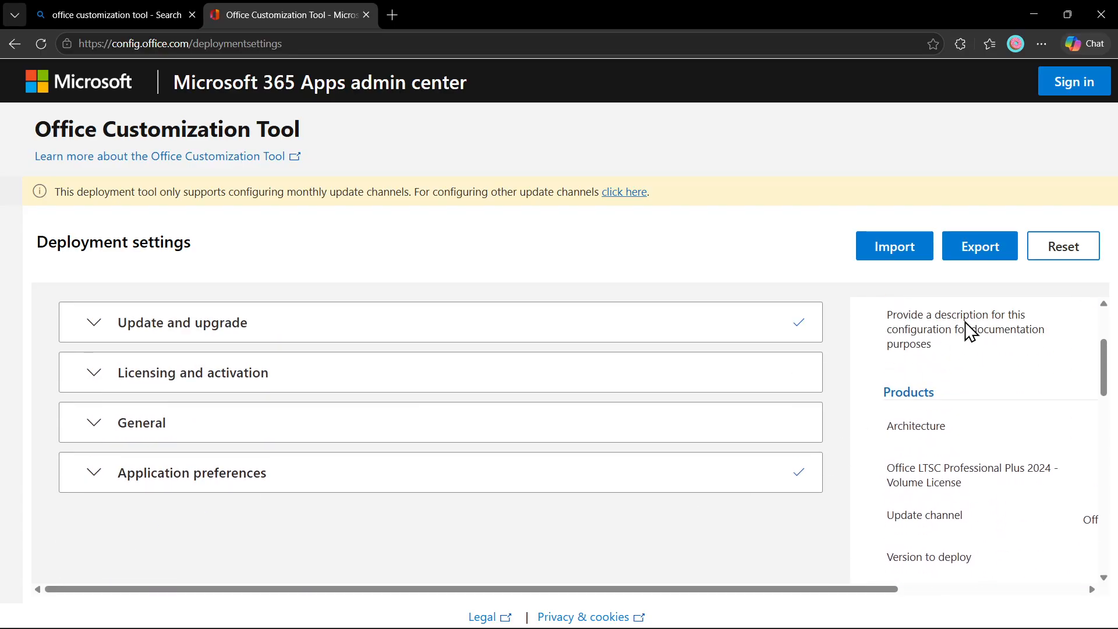
Export Configuration.xml with Office Open XML default formats, keep it, and show it in Downloads.
click(985, 250)
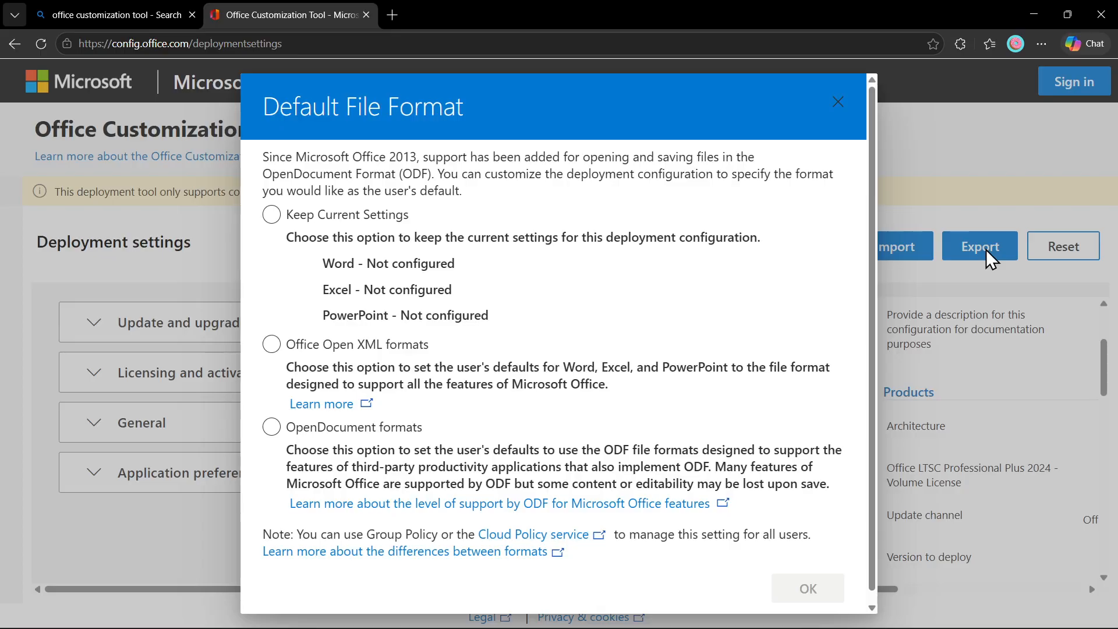
click(271, 345)
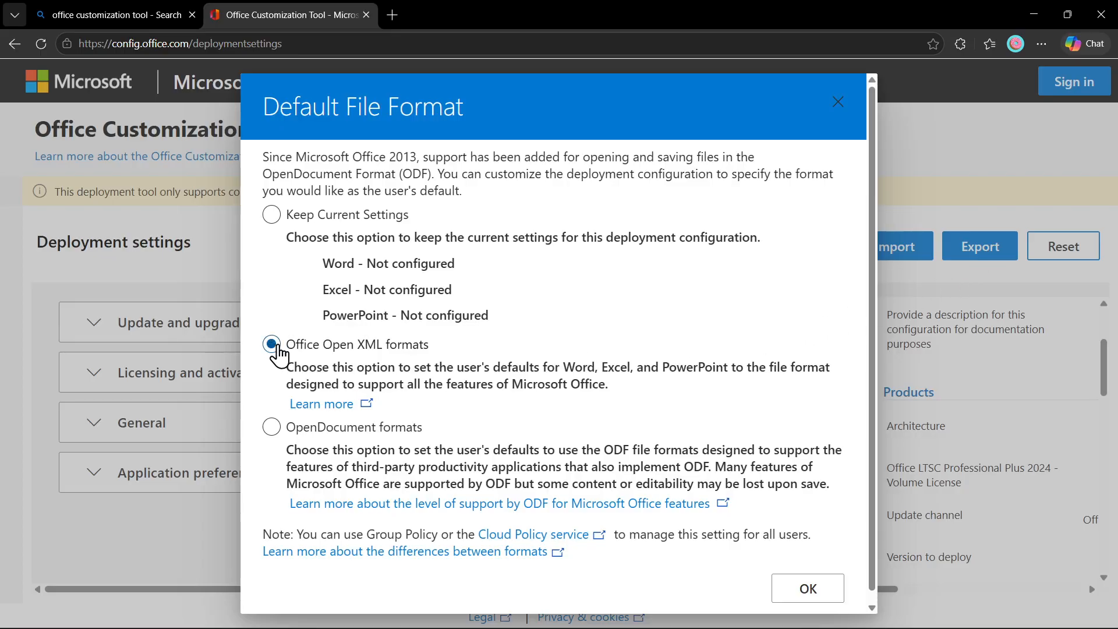
click(808, 590)
click(597, 414)
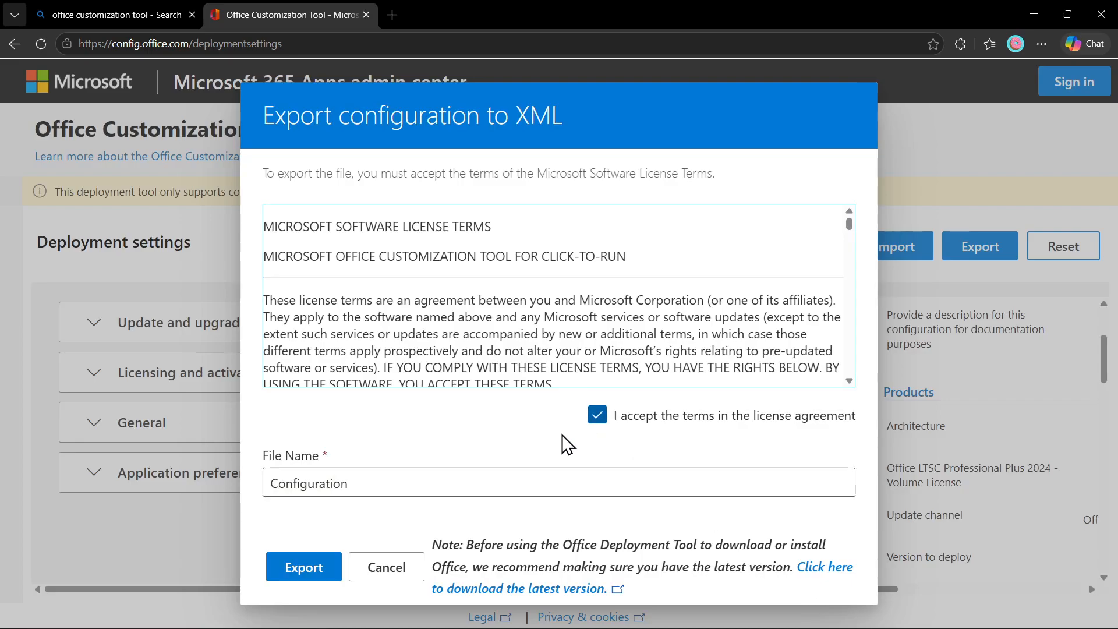
click(302, 567)
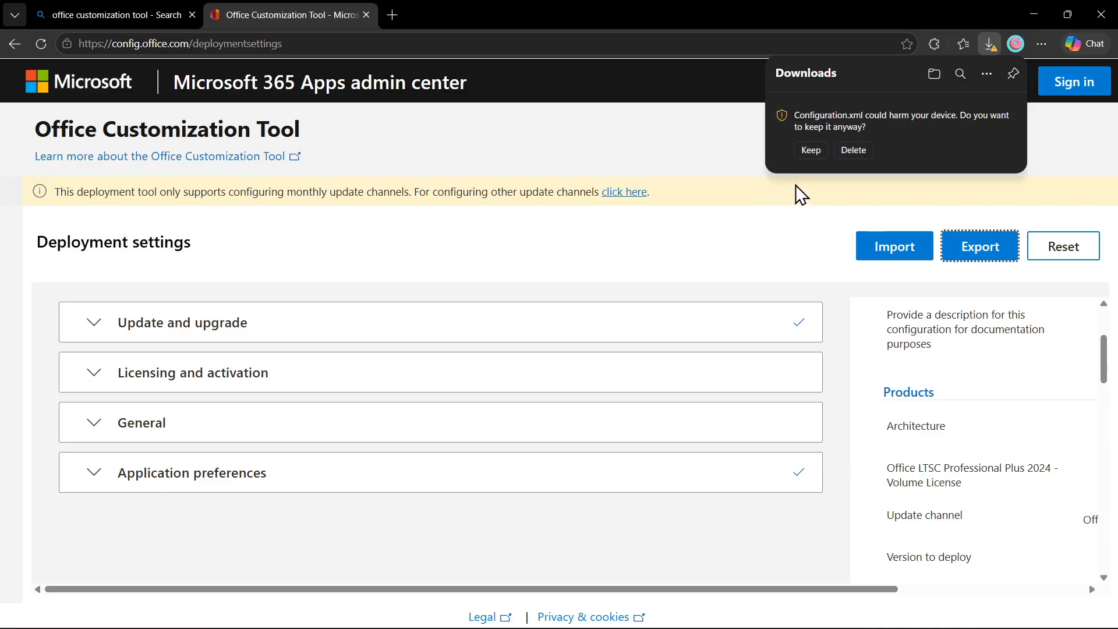
click(811, 150)
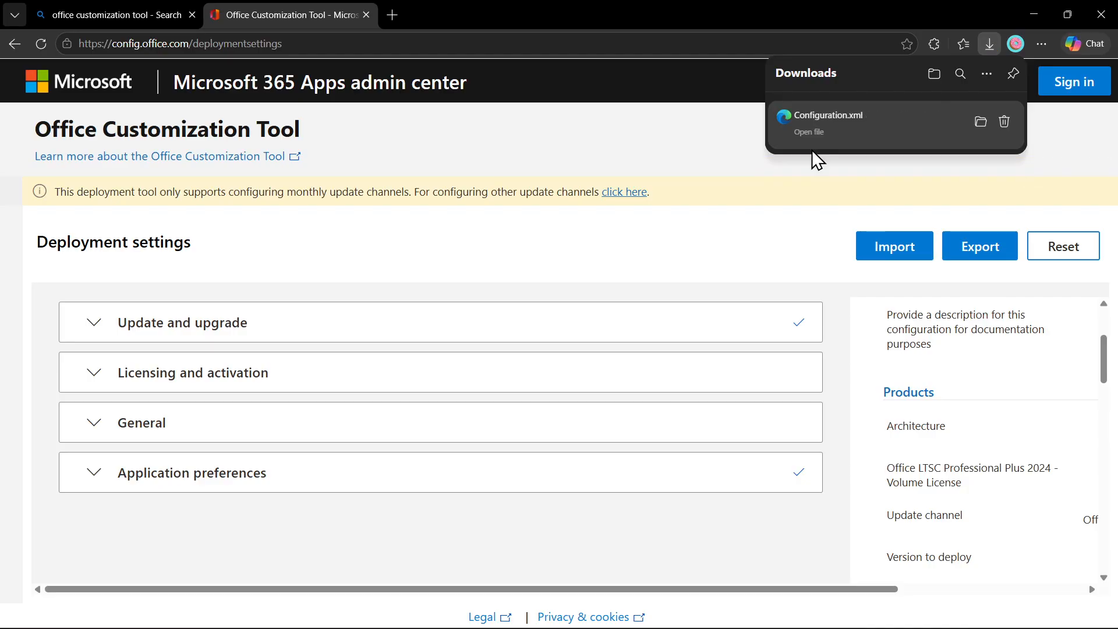
click(982, 123)
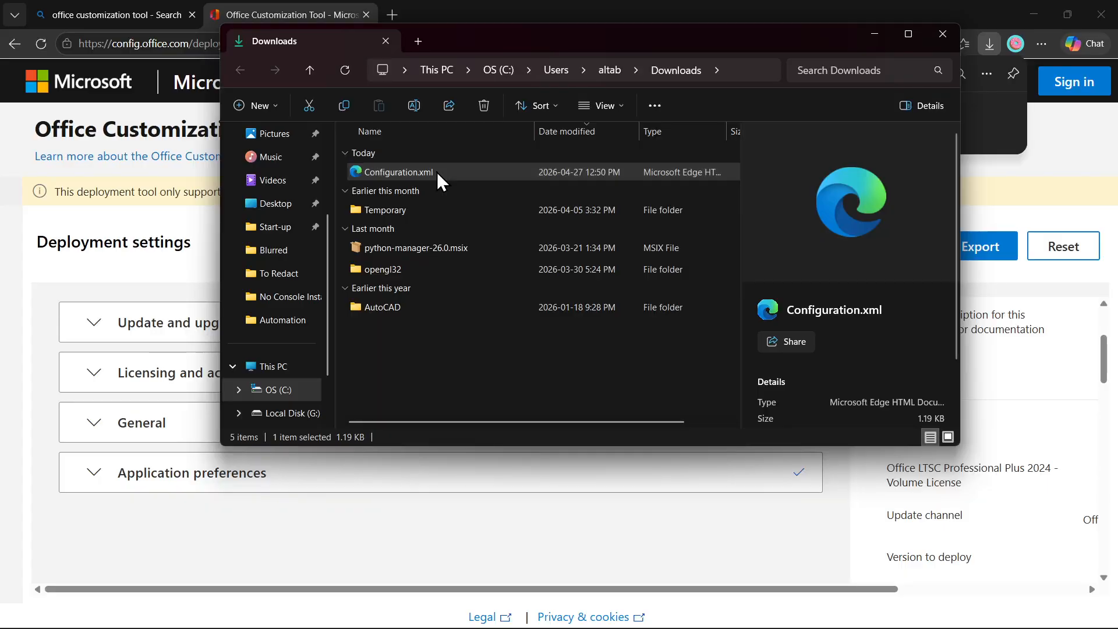
Cut Configuration.xml from Downloads and paste it into C:\Office2024.
right_click(437, 172)
click(466, 191)
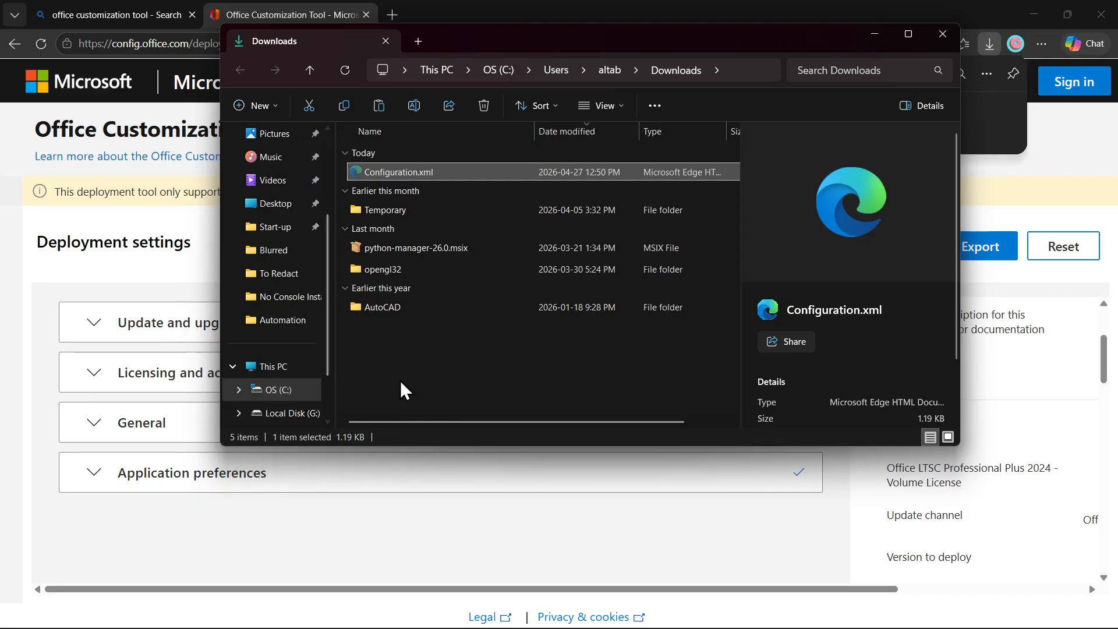
click(262, 391)
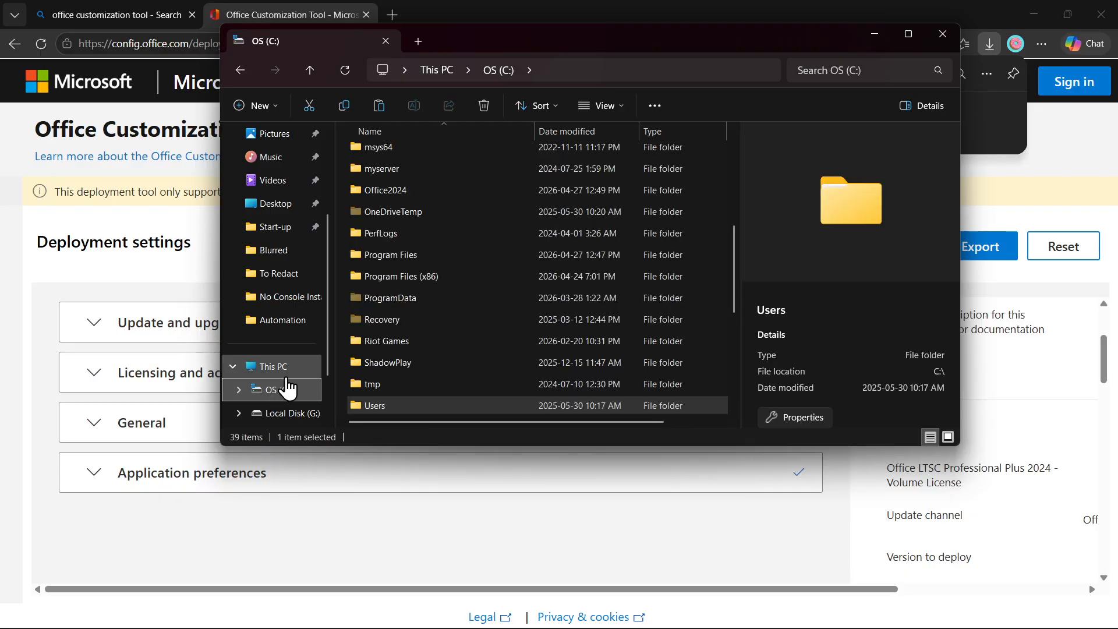
scroll(430, 341, up, 2)
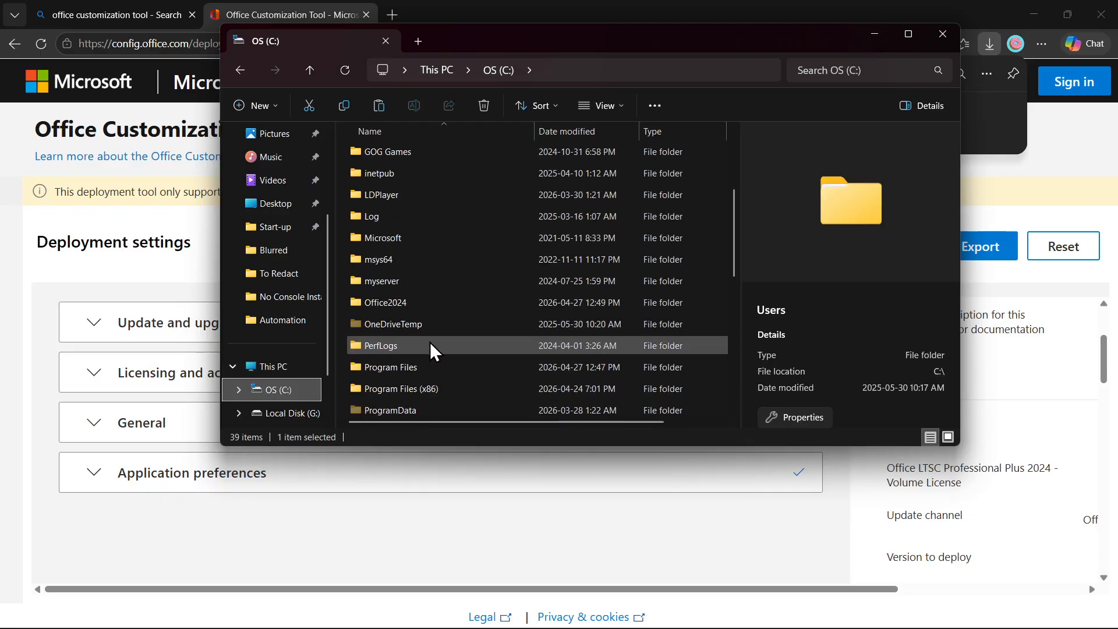
double_click(399, 303)
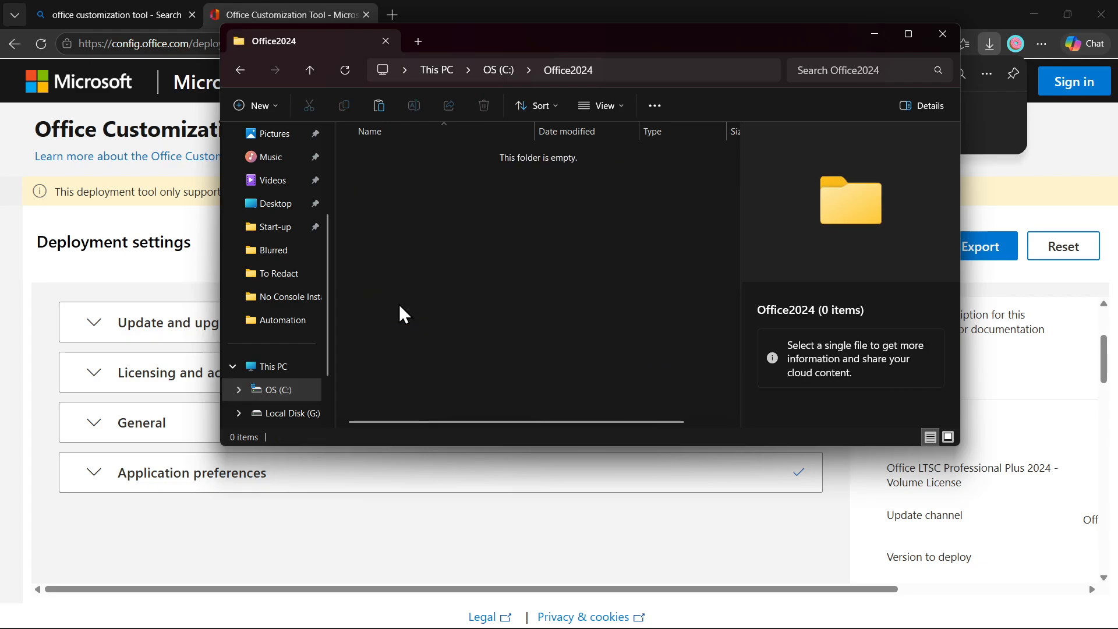
key(ctrl+v)
right_click(468, 262)
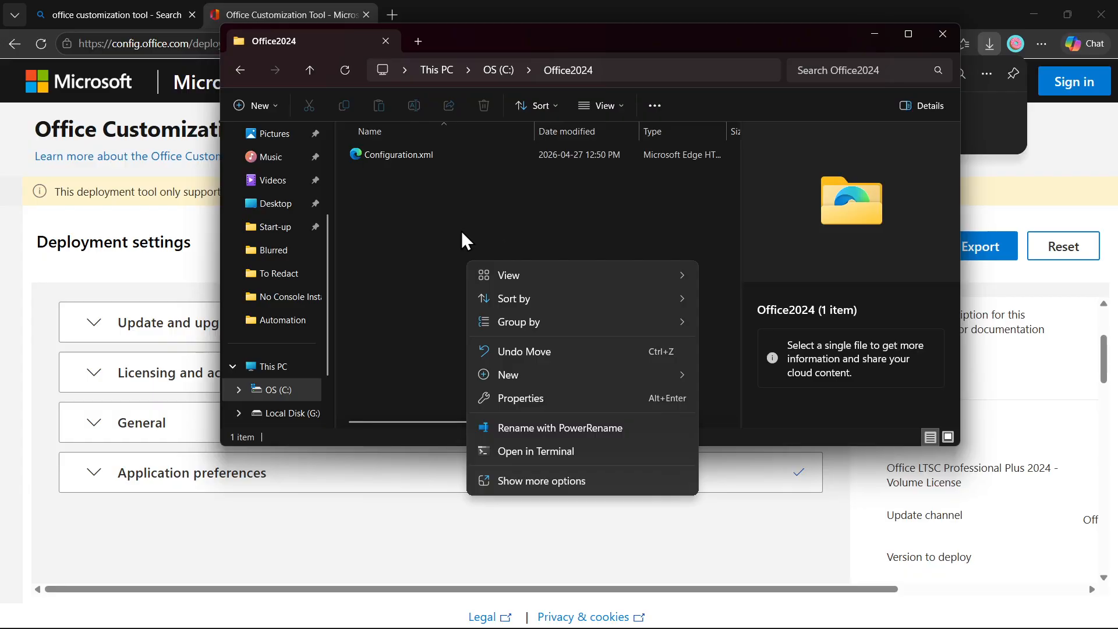
key(Escape)
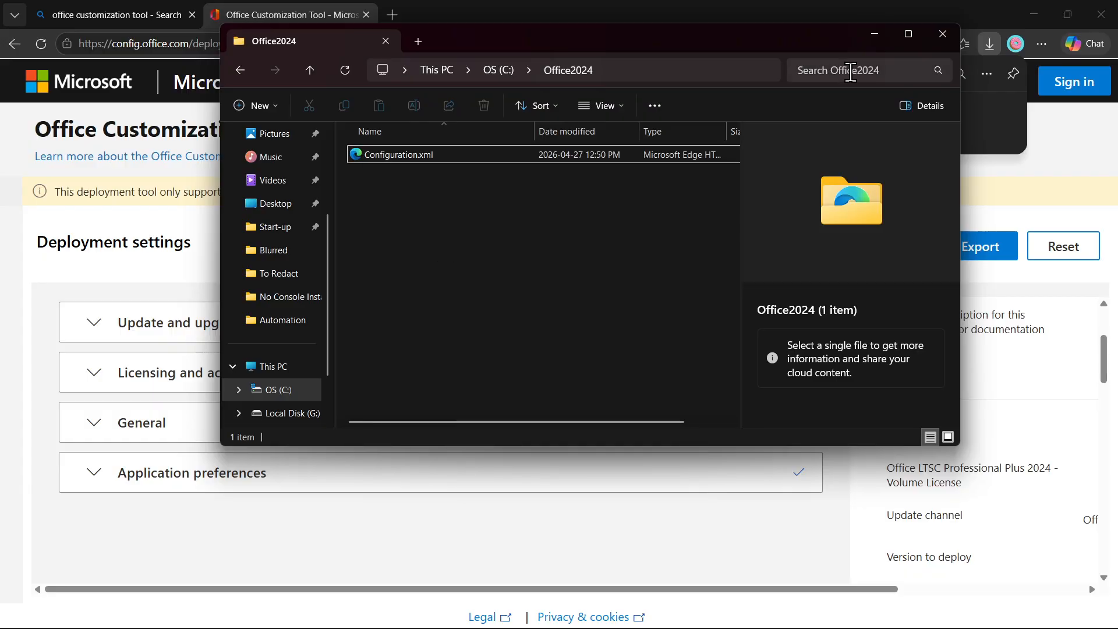
Close the Office Customization Tool tab and search Bing for 'office deployment tool'.
click(872, 36)
click(366, 15)
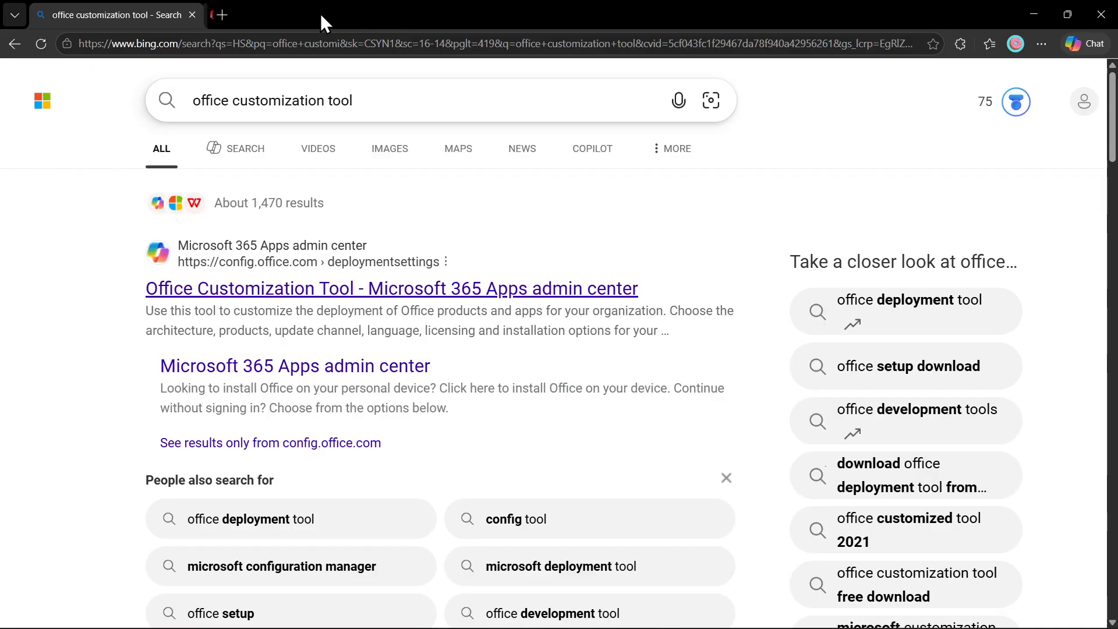
drag(397, 102, 249, 100)
triple_click(248, 95)
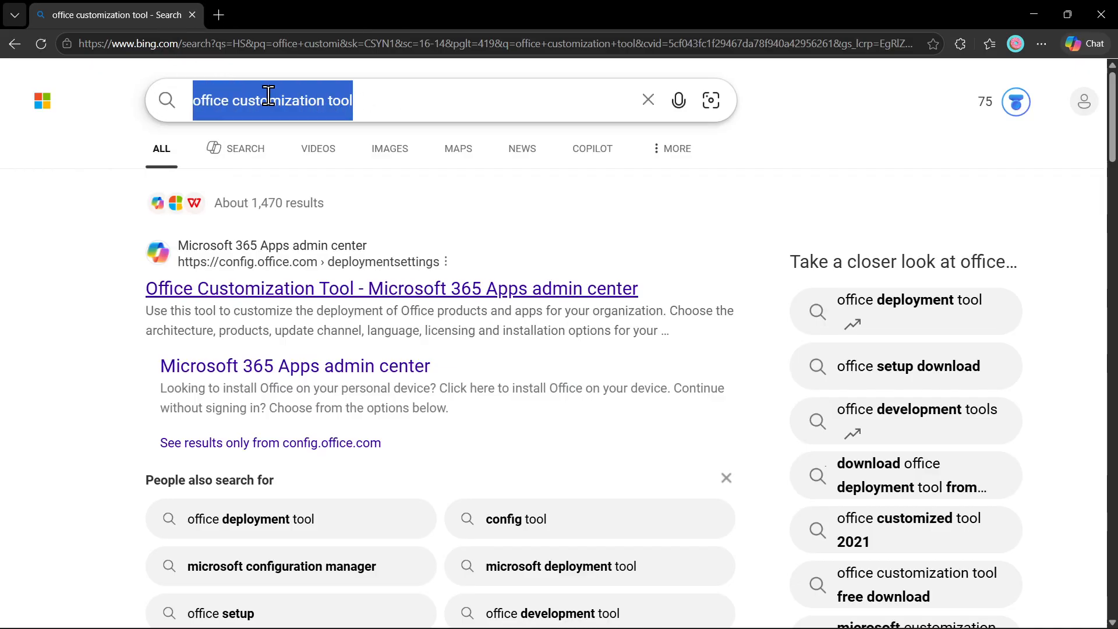
text(office depl)
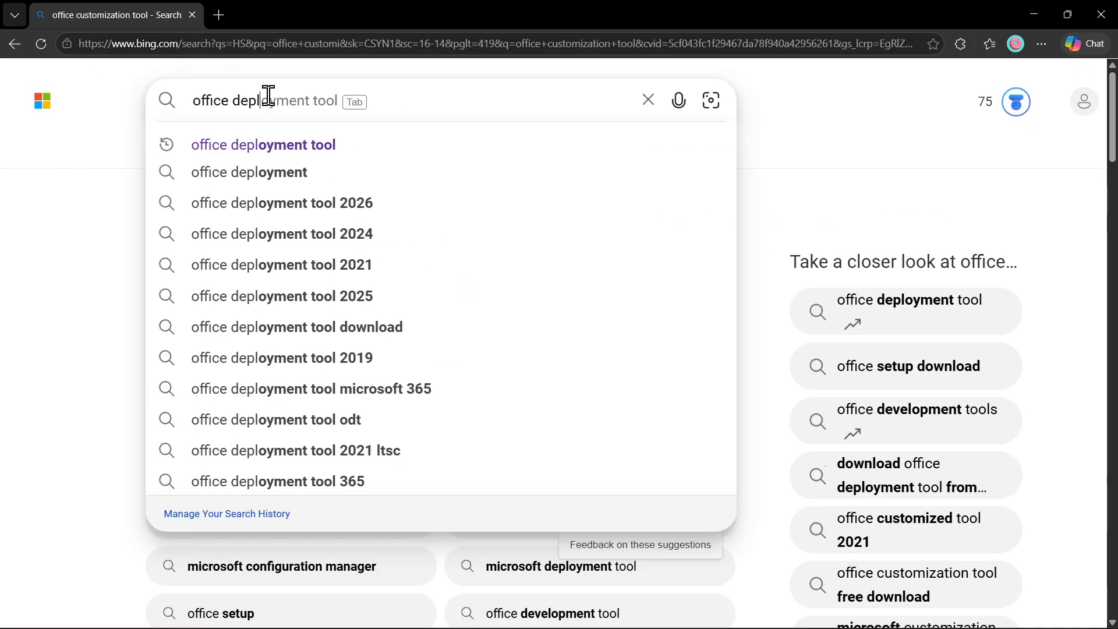
key(Tab)
key(Return)
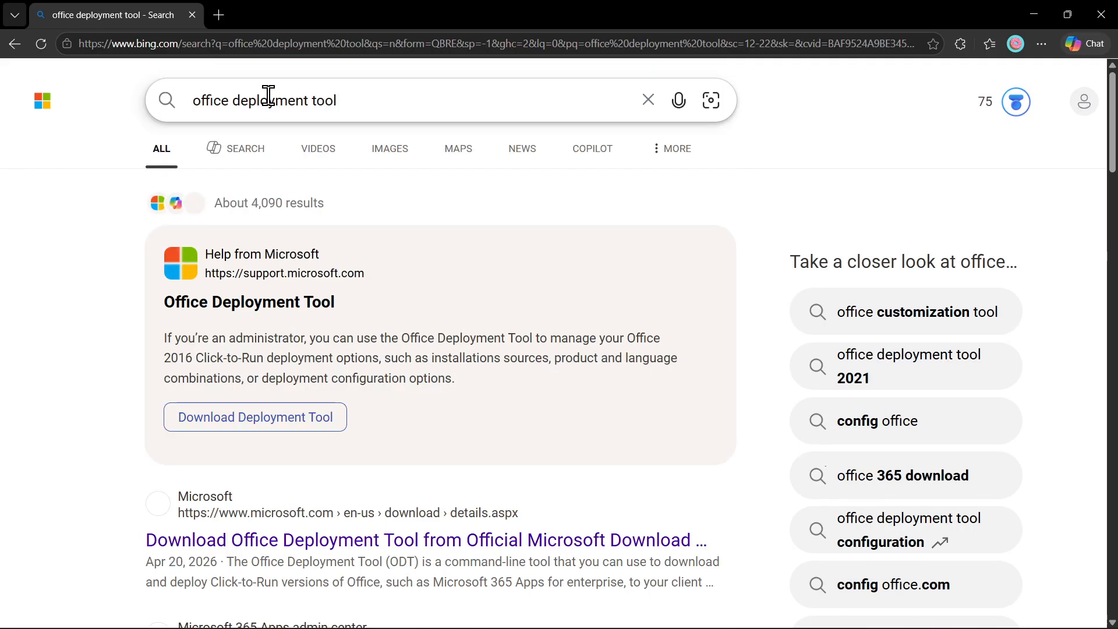
Download the Office Deployment Tool installer from Microsoft and show it in Downloads.
scroll(219, 326, down, 2)
click(196, 390)
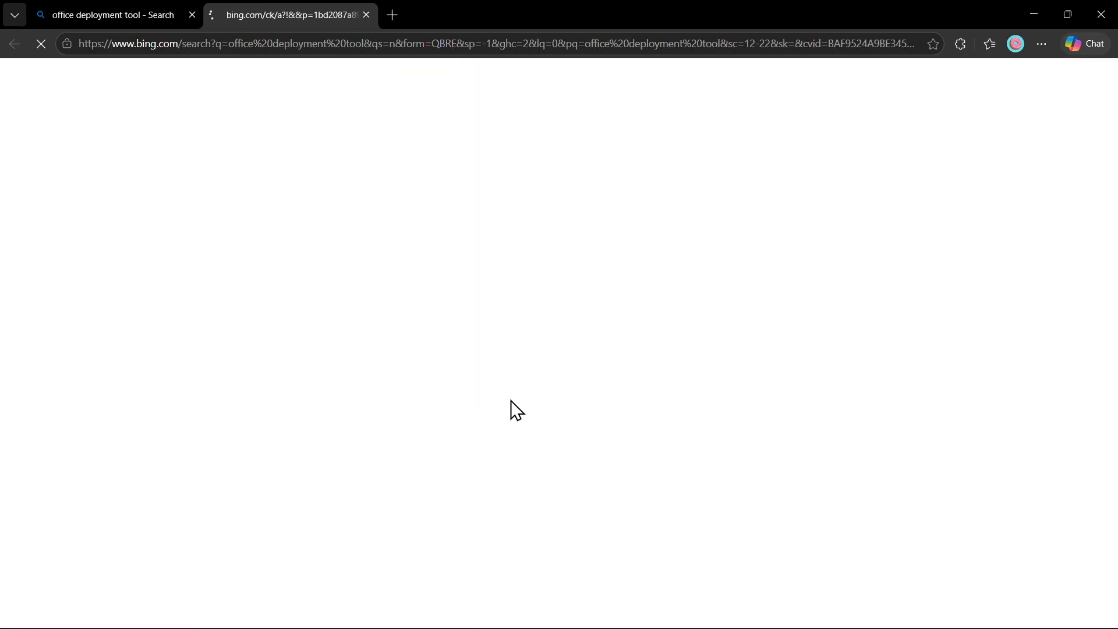
scroll(547, 379, down, 2)
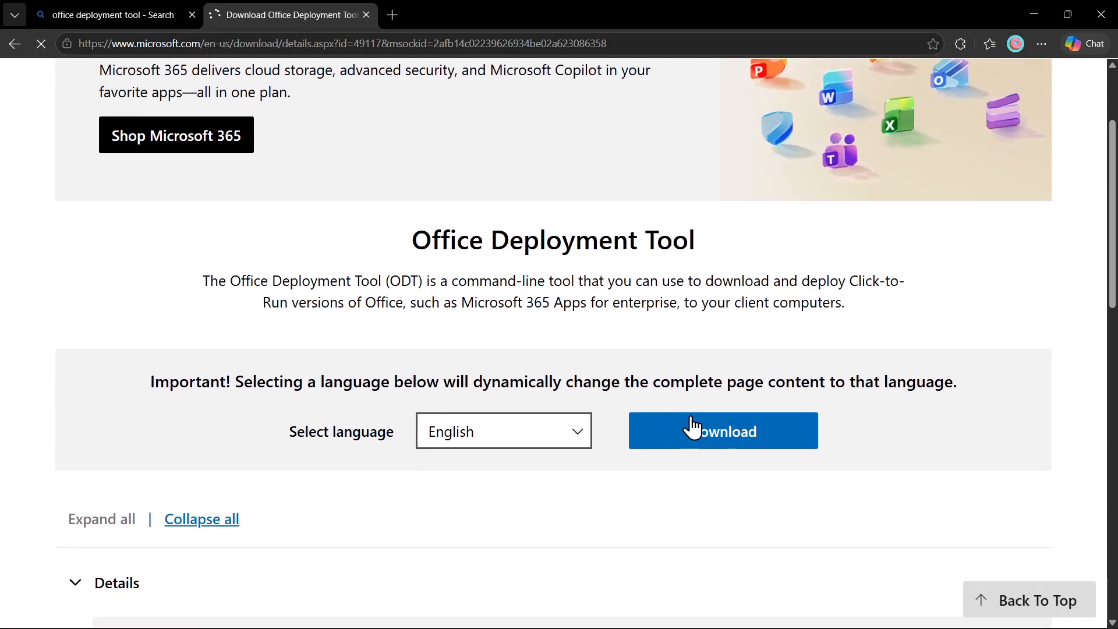
click(731, 443)
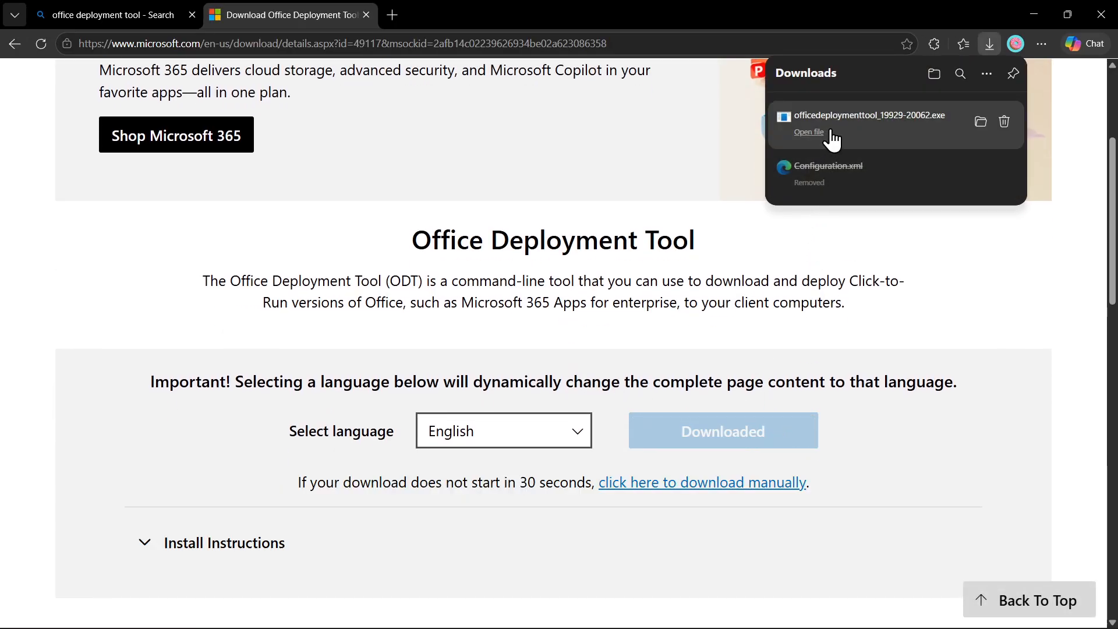
click(981, 122)
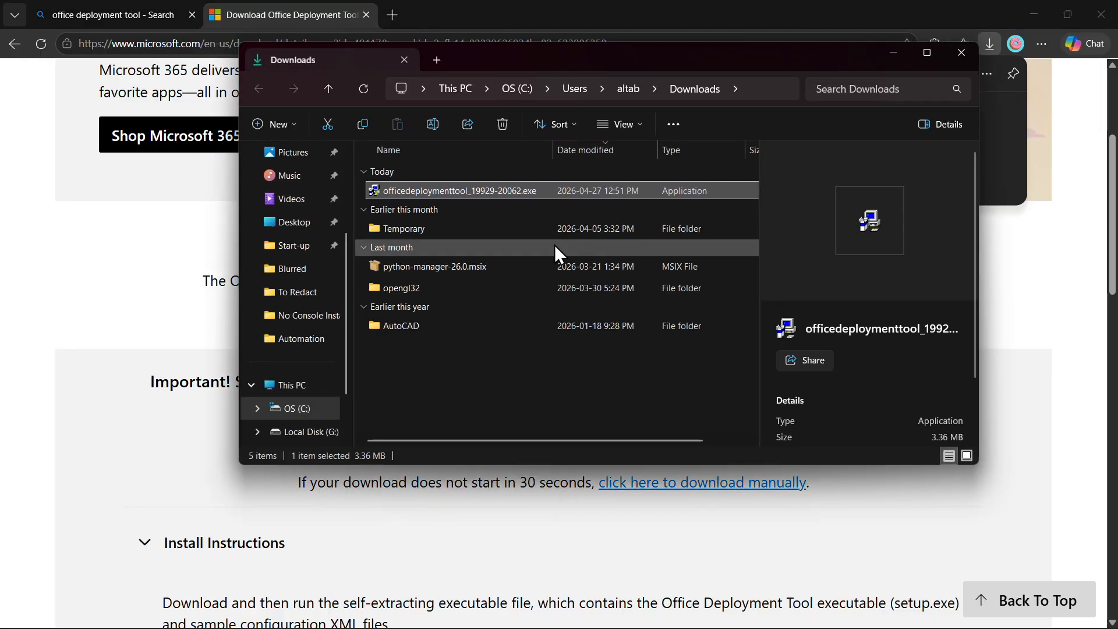
Run the Office Deployment Tool installer as administrator and accept its license terms.
right_click(425, 192)
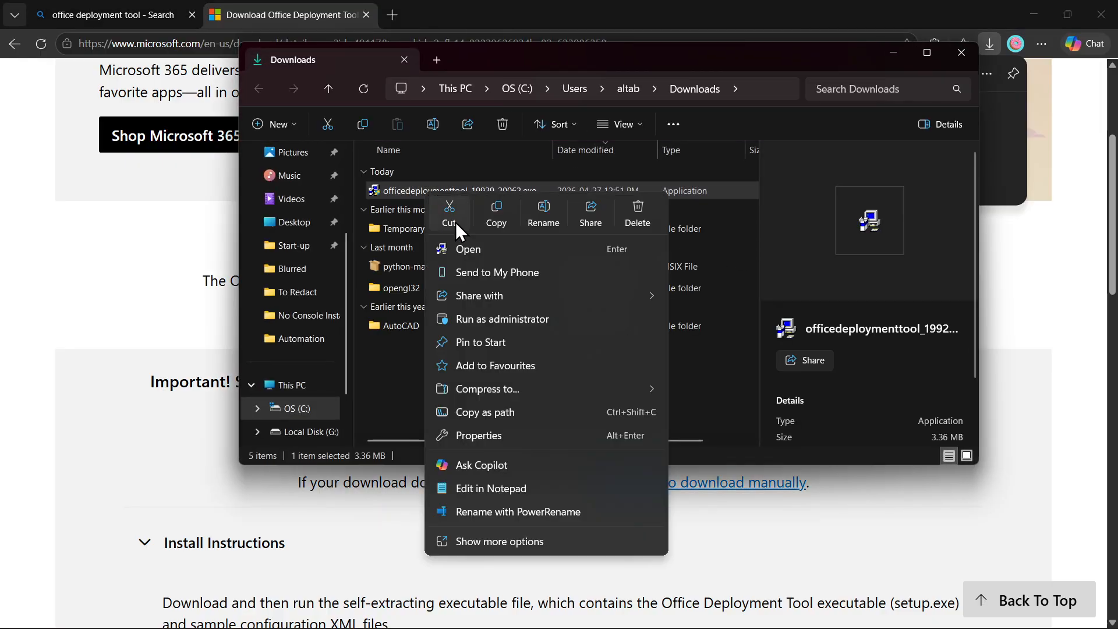
click(491, 325)
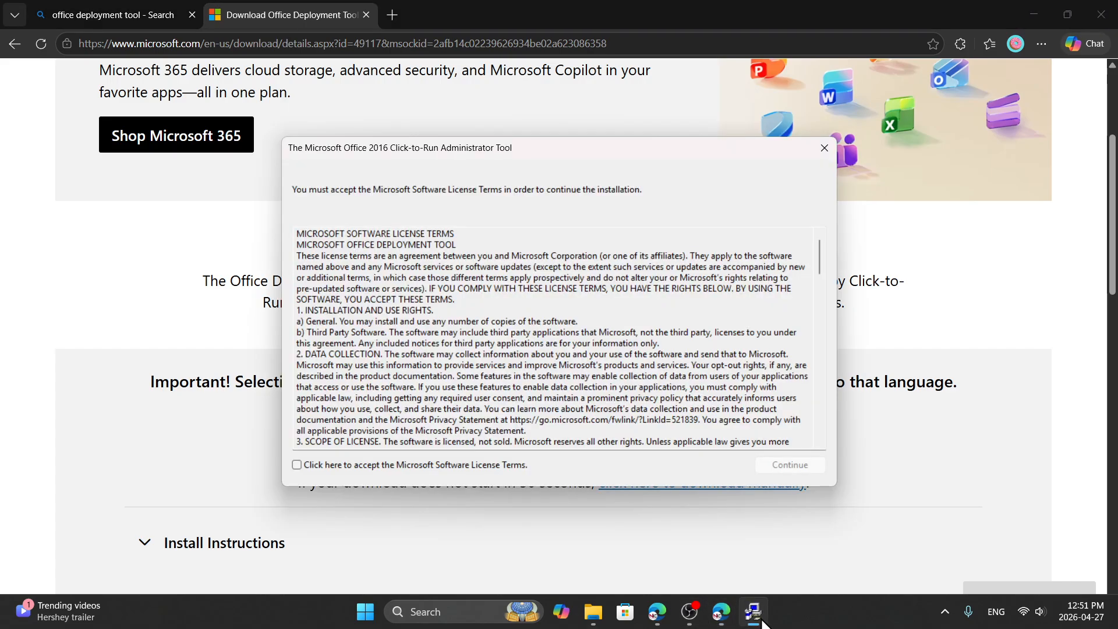
click(296, 464)
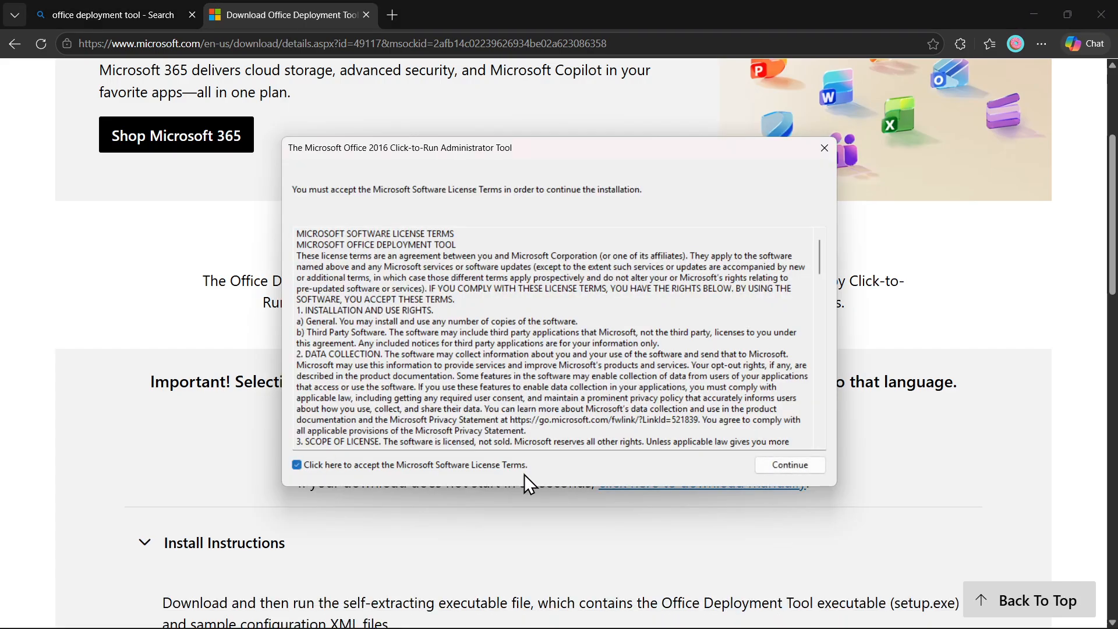
click(800, 465)
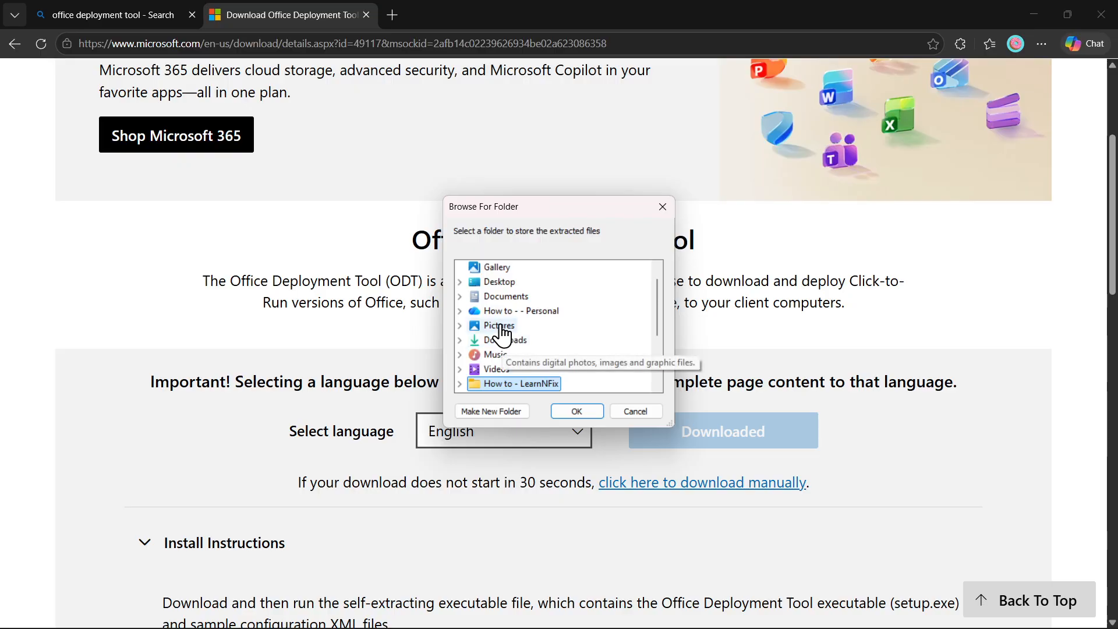
Extract the files to C:\Office2024 and acknowledge the successful extraction message.
scroll(495, 377, down, 2)
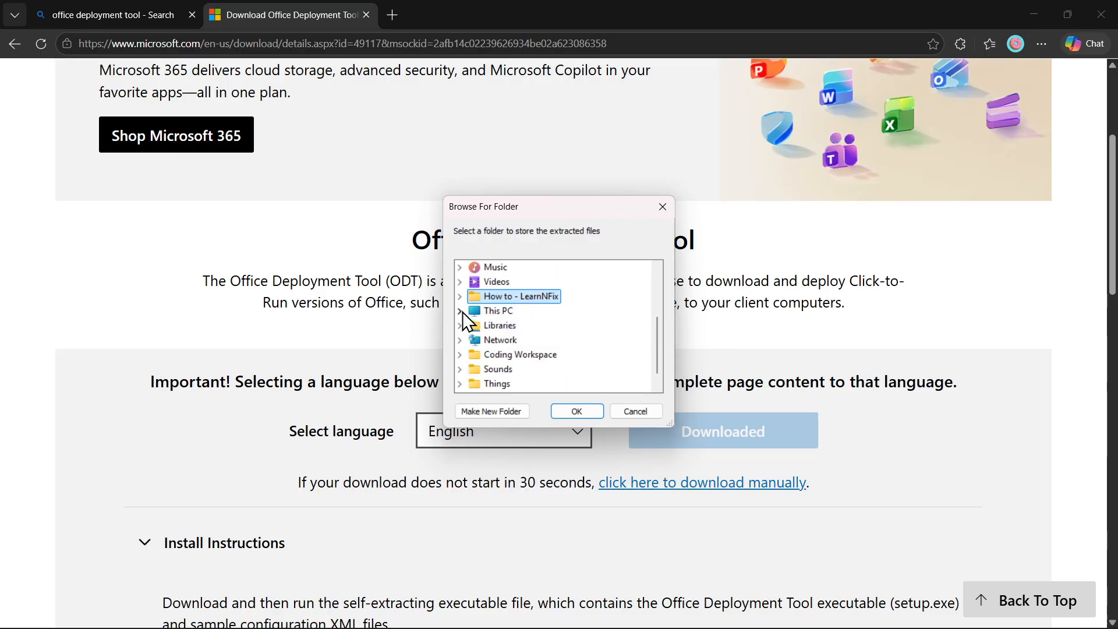
click(460, 311)
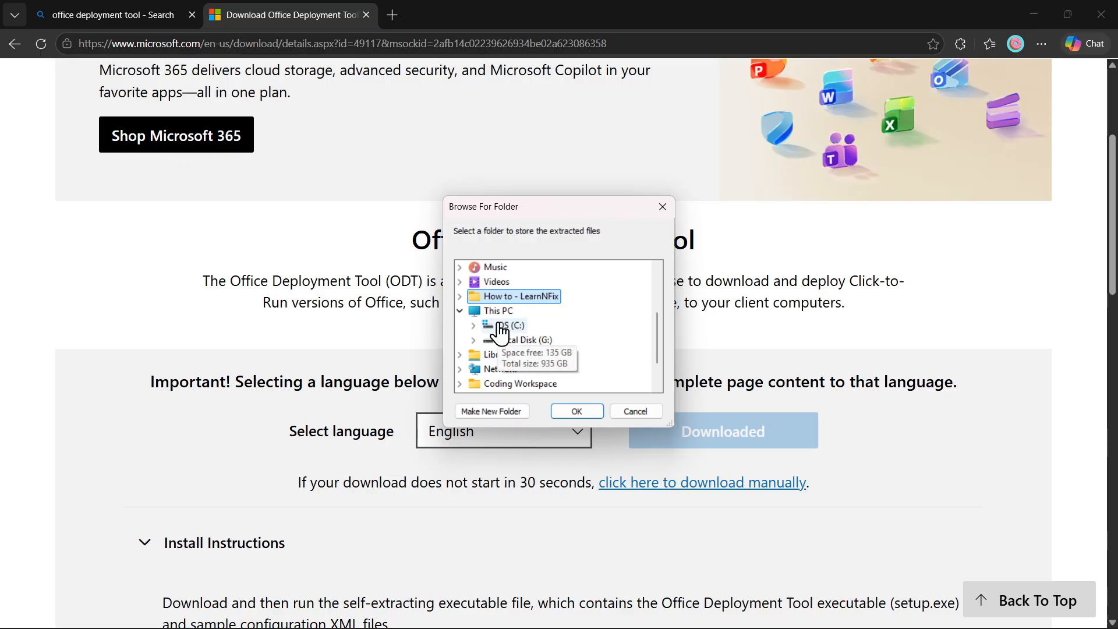
click(473, 326)
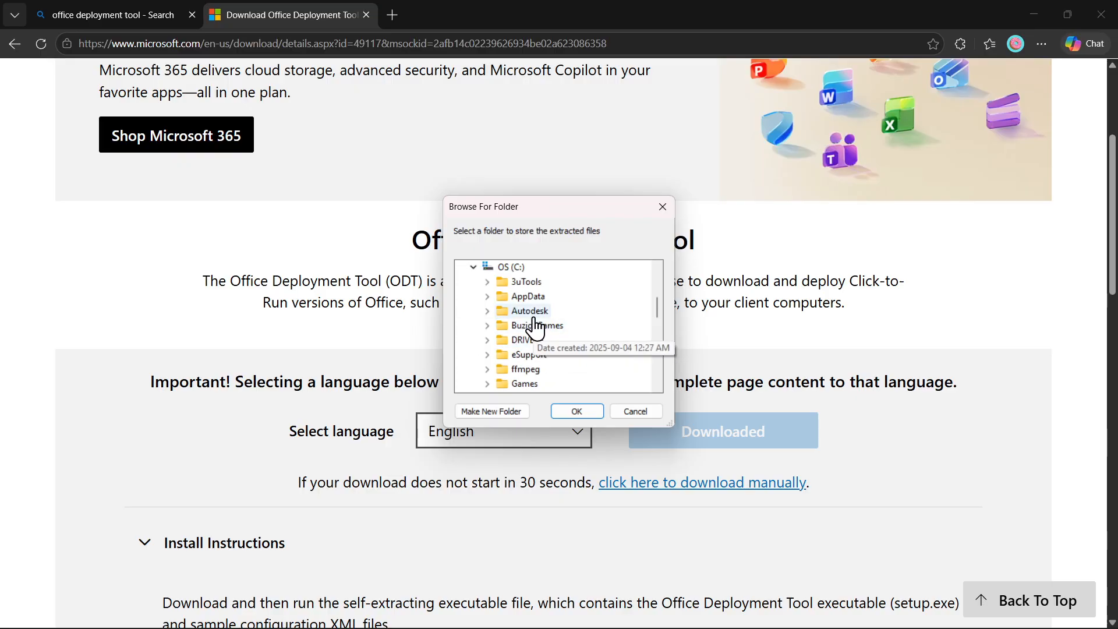
scroll(550, 349, down, 3)
scroll(547, 357, down, 2)
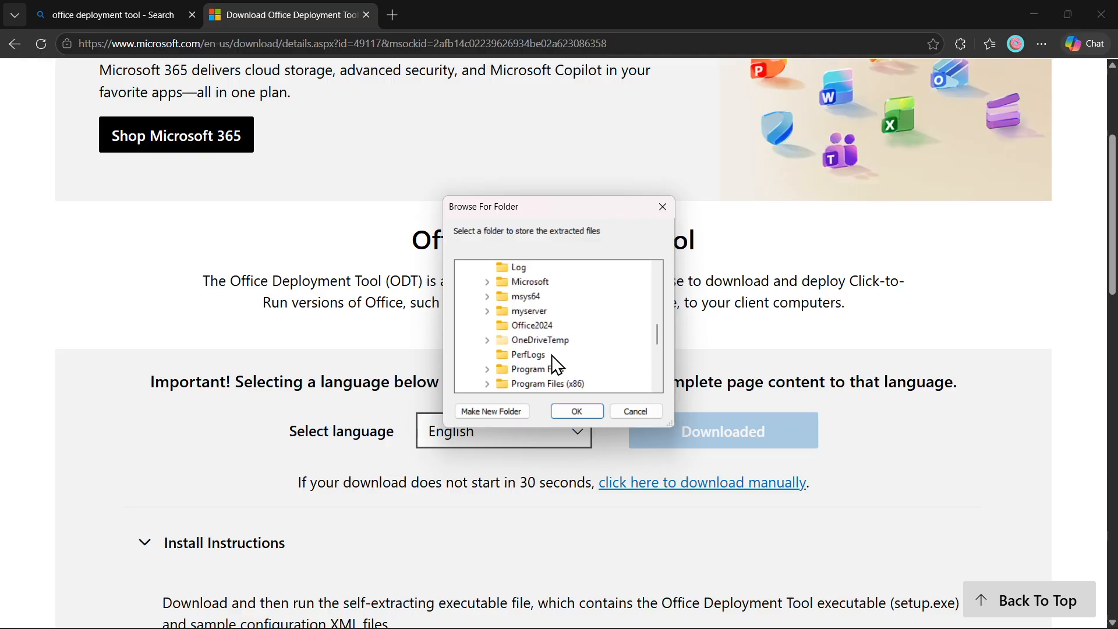
click(522, 332)
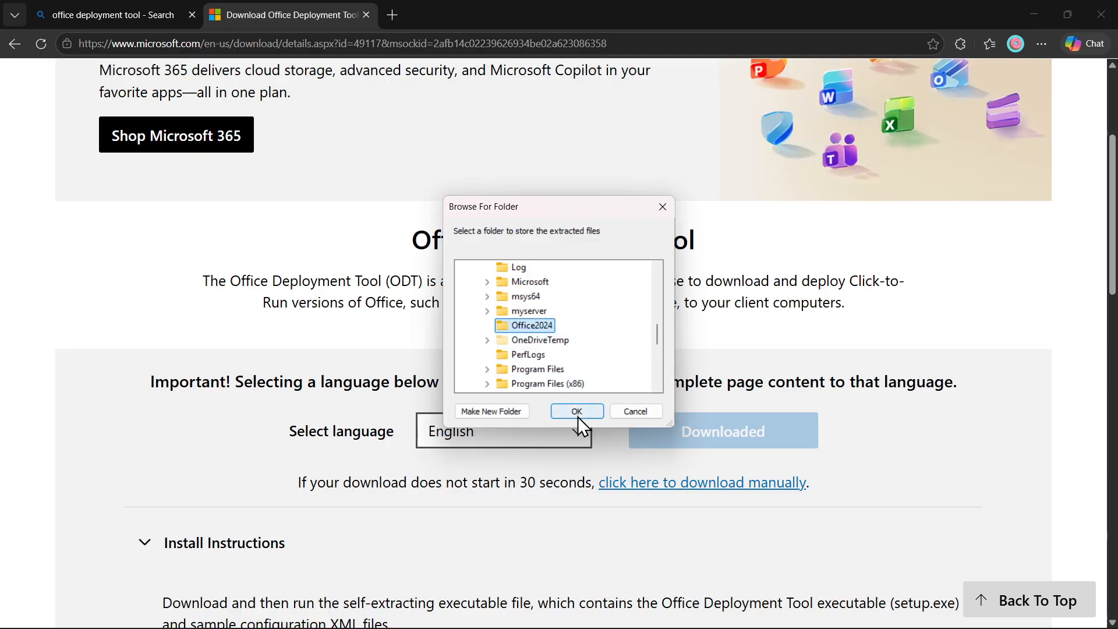
click(577, 413)
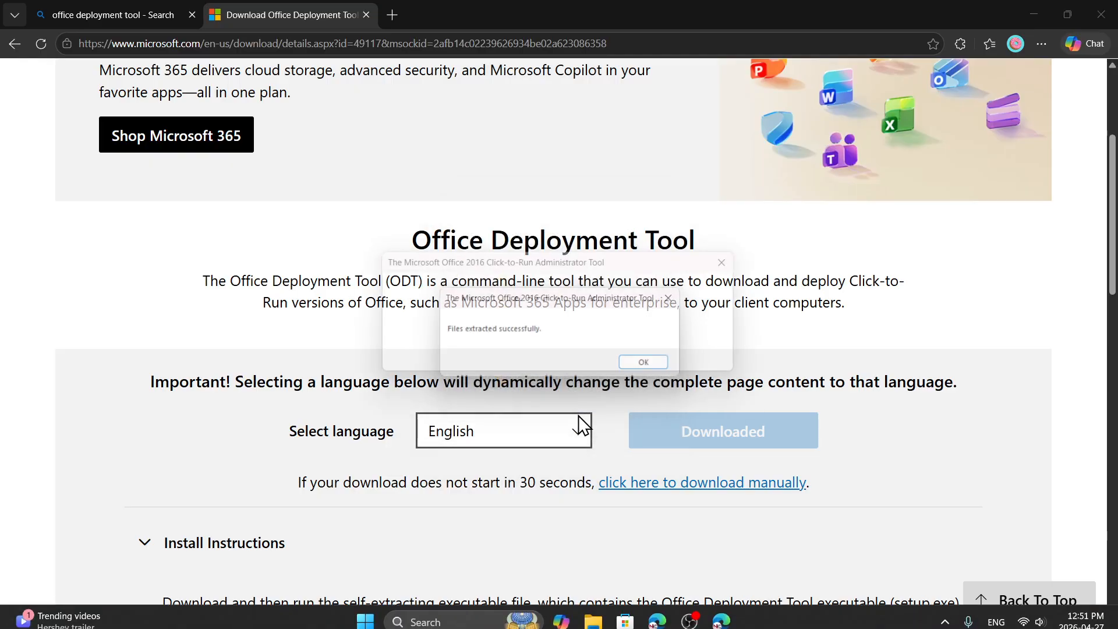
click(655, 366)
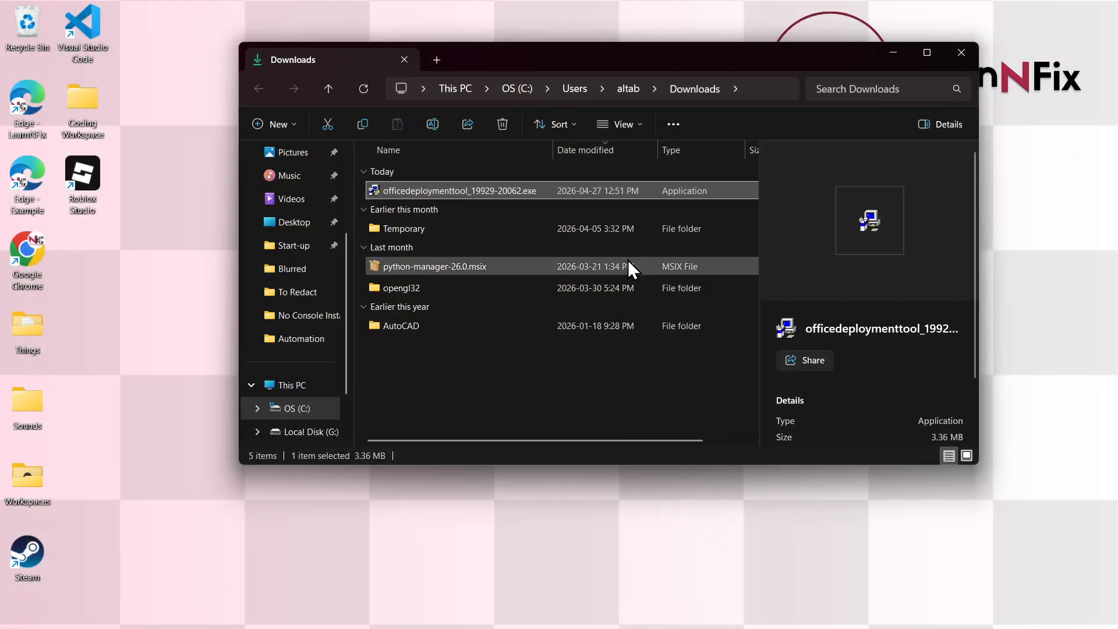
Close Downloads and copy the C:\Office2024 path from the Office2024 window's address bar.
click(959, 51)
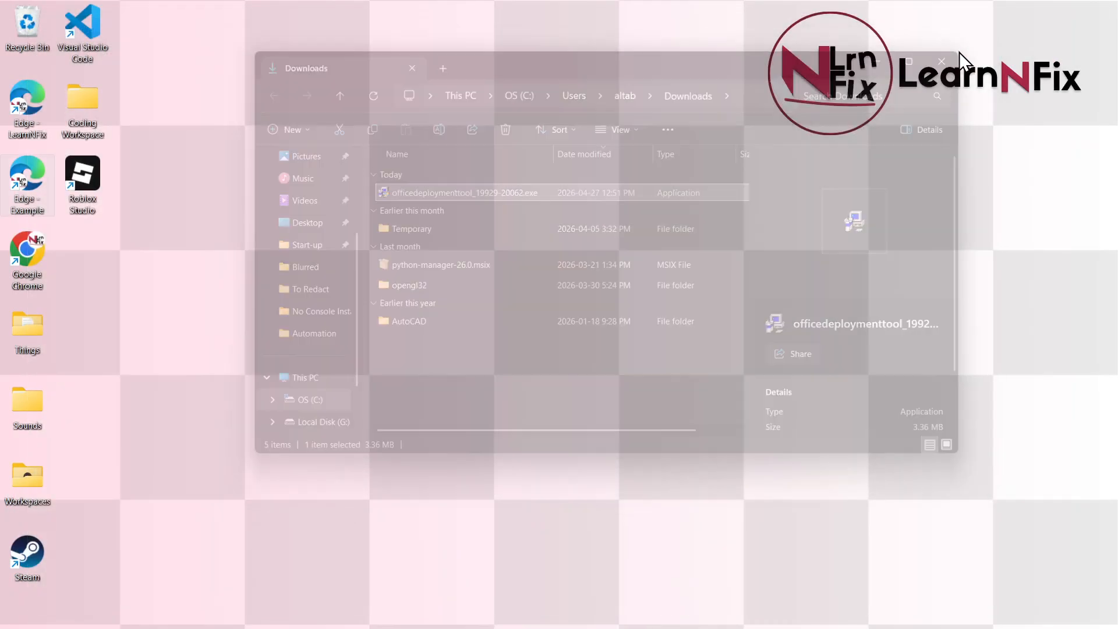
click(625, 617)
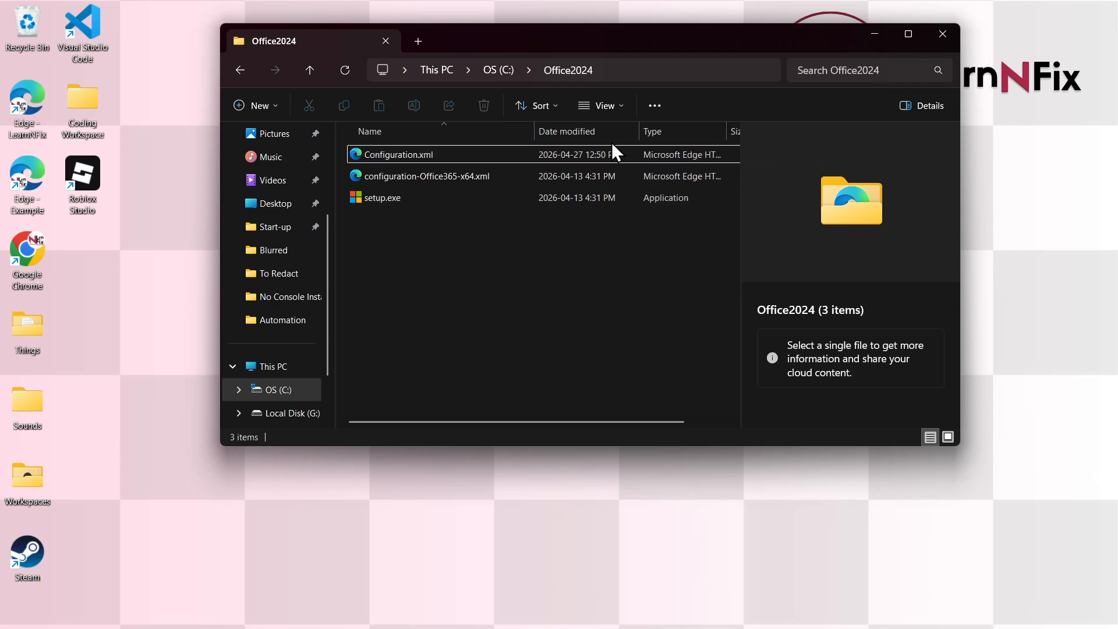
click(687, 69)
key(ctrl+c)
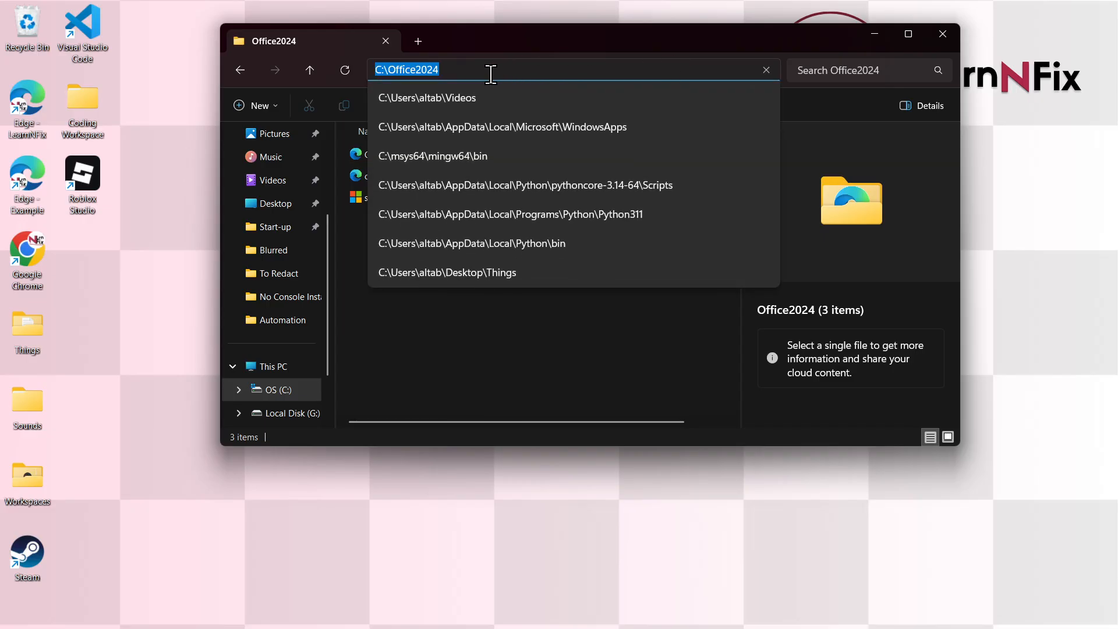
click(462, 343)
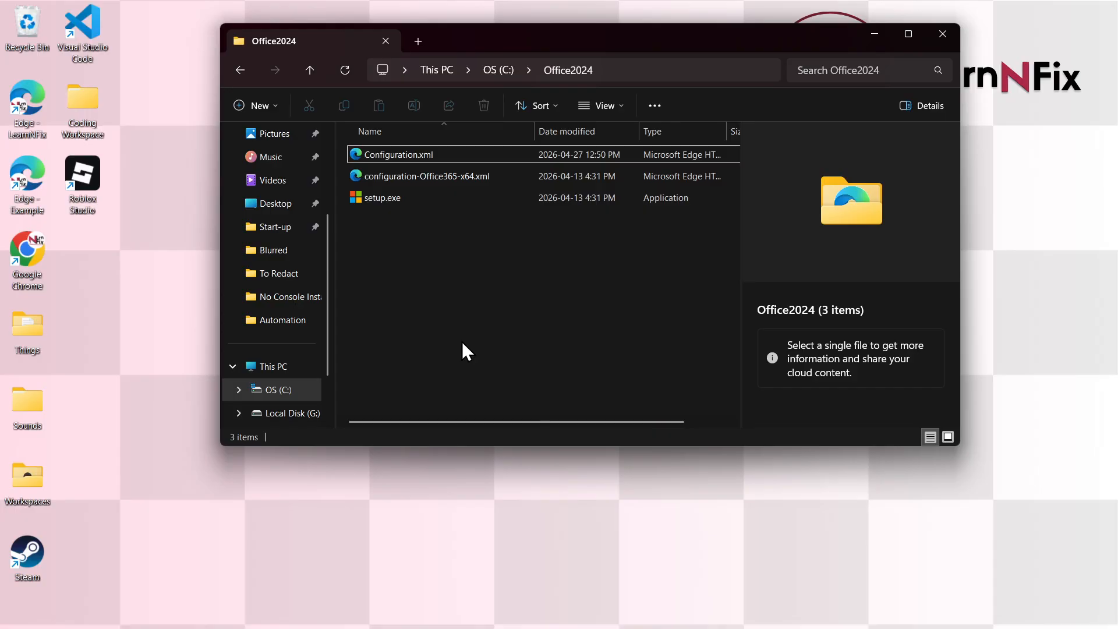
key(super)
Launch Command Prompt as administrator from a 'cmd' search.
text(cmd)
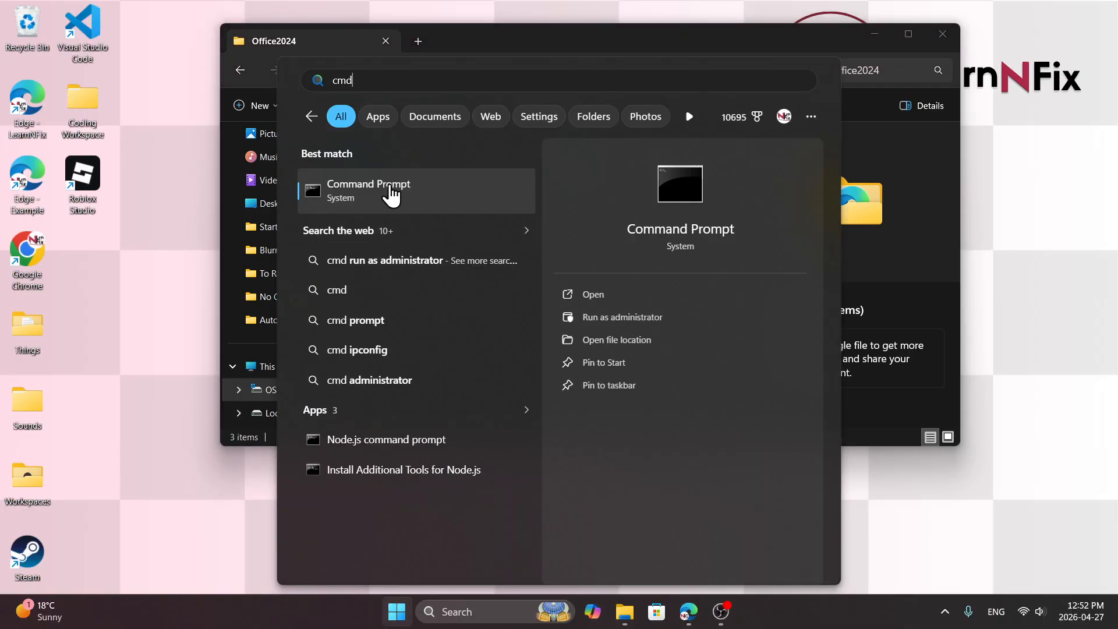
right_click(391, 196)
key(Escape)
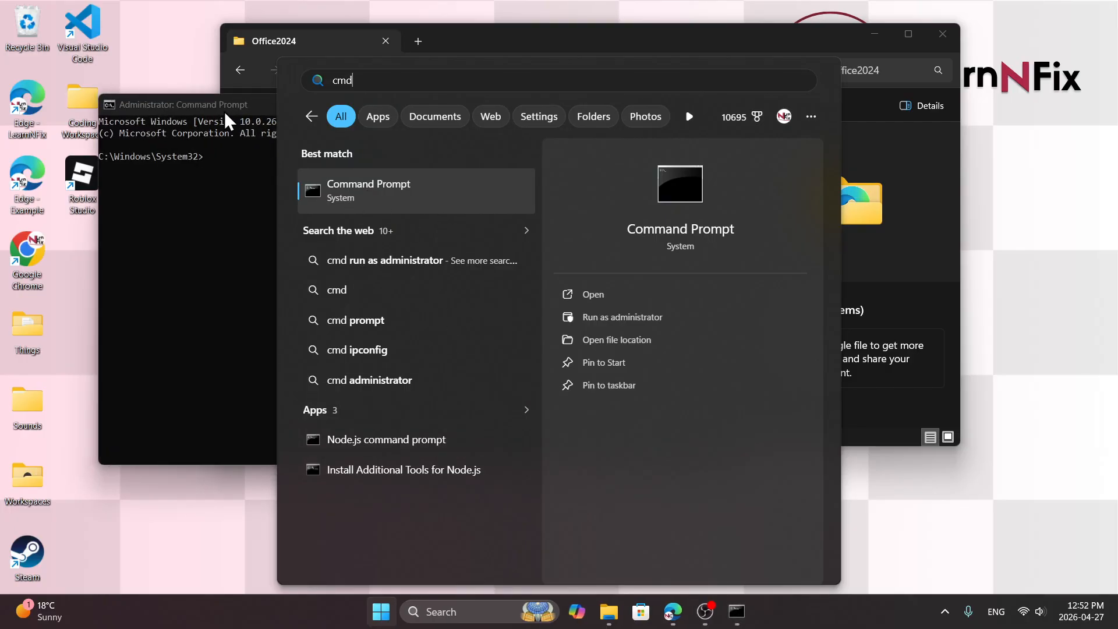
click(222, 109)
drag(222, 108, 377, 96)
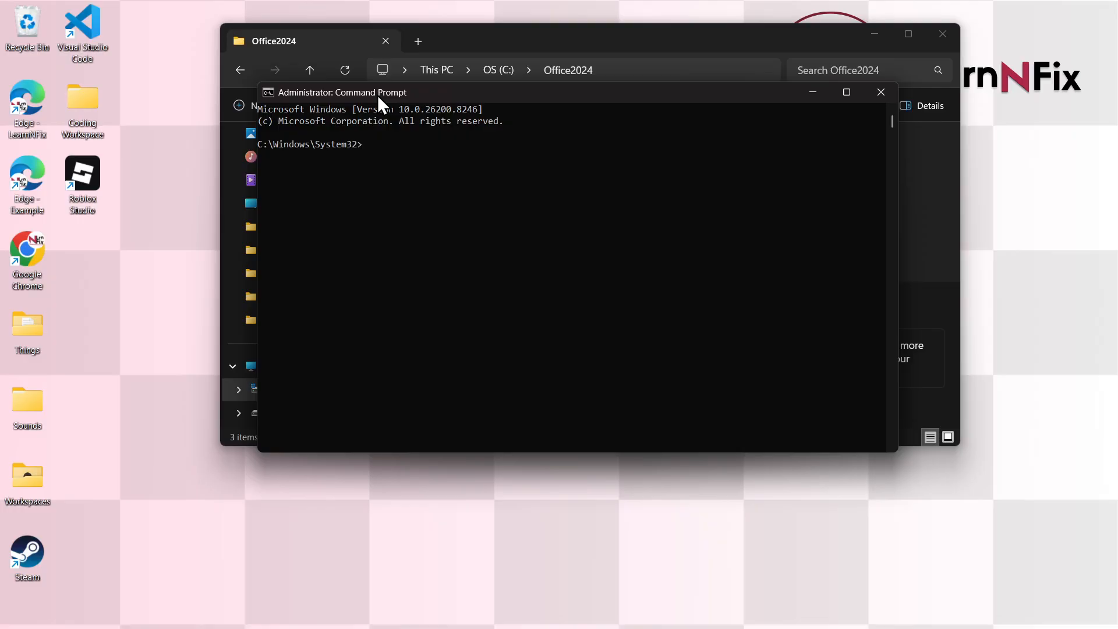
Change directory to "C:\Office2024" using the copied path.
text(cd ")
key(ctrl+v)
text(")
key(Return)
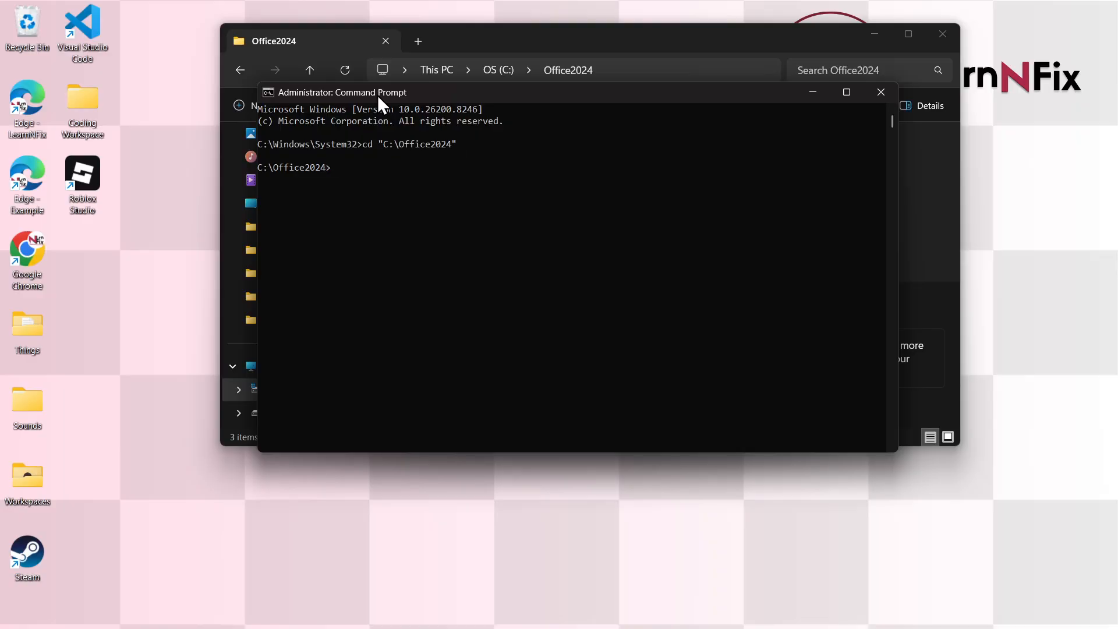
Run setup.exe /configure configuration.xml to start the Office download.
text(setup.exe/configure configu)
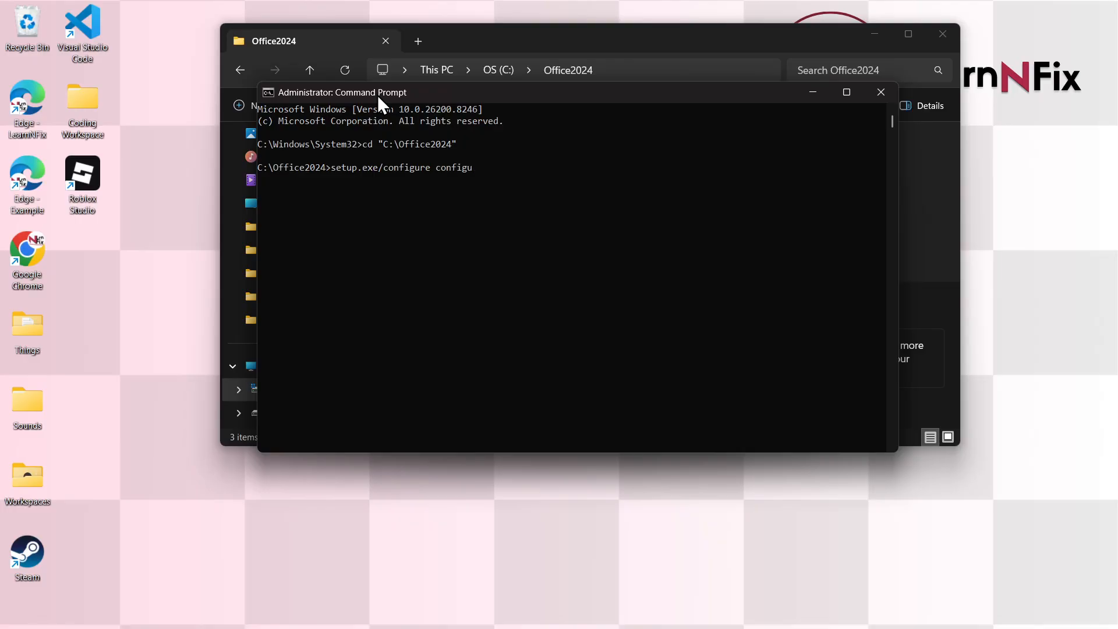
text(ration.xml)
key(Return)
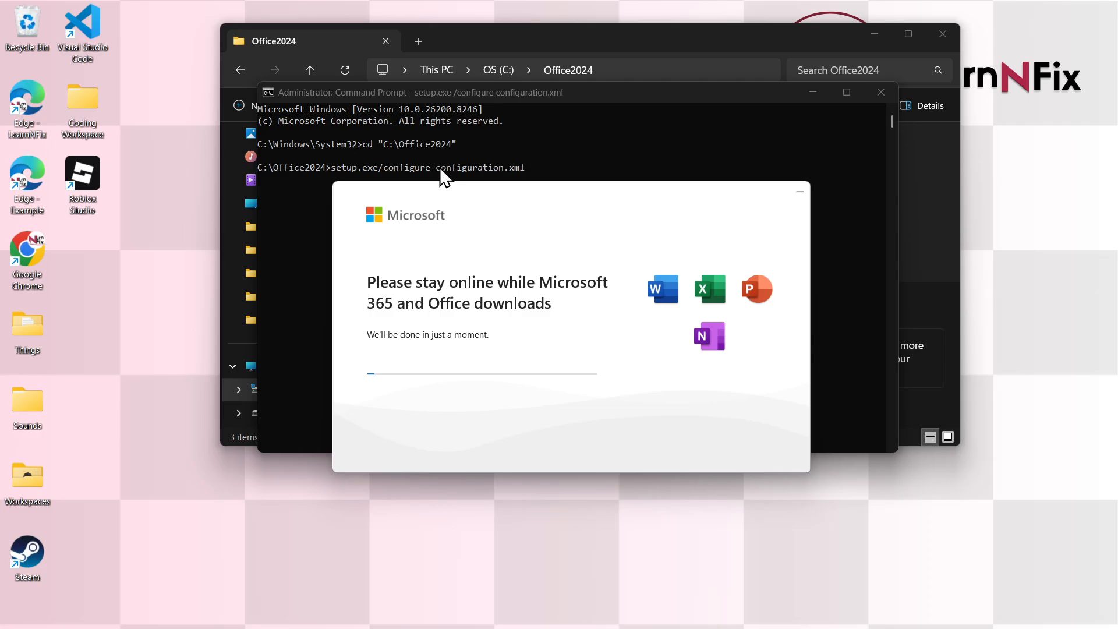
Let the Office LTSC 2024 installation finish, then close the 'You're all set!' completion message.
drag(488, 88, 510, 273)
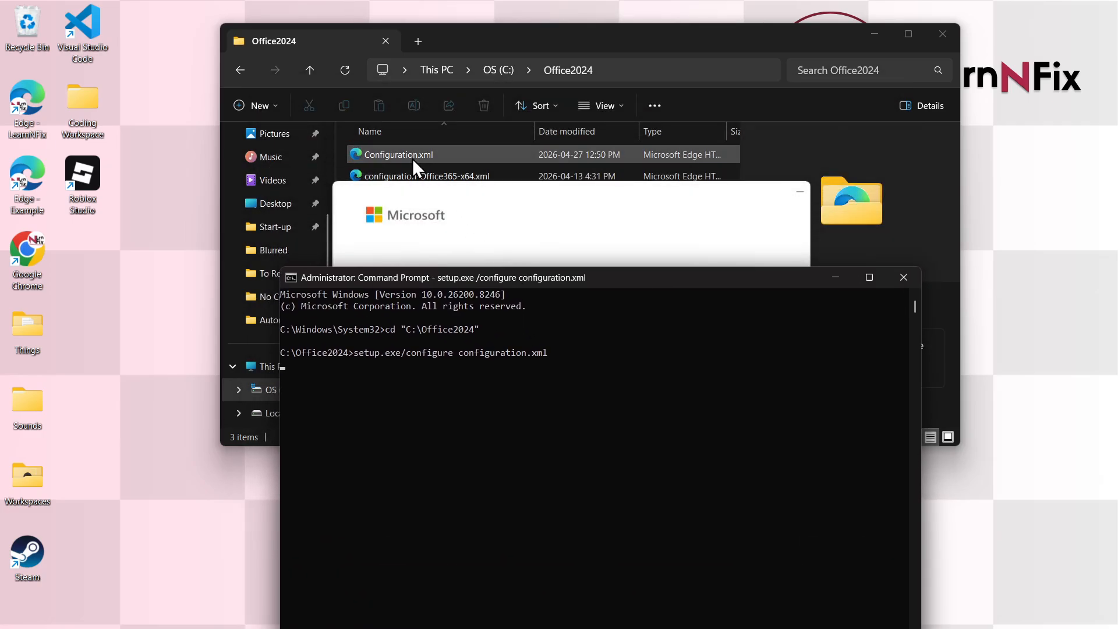
click(360, 159)
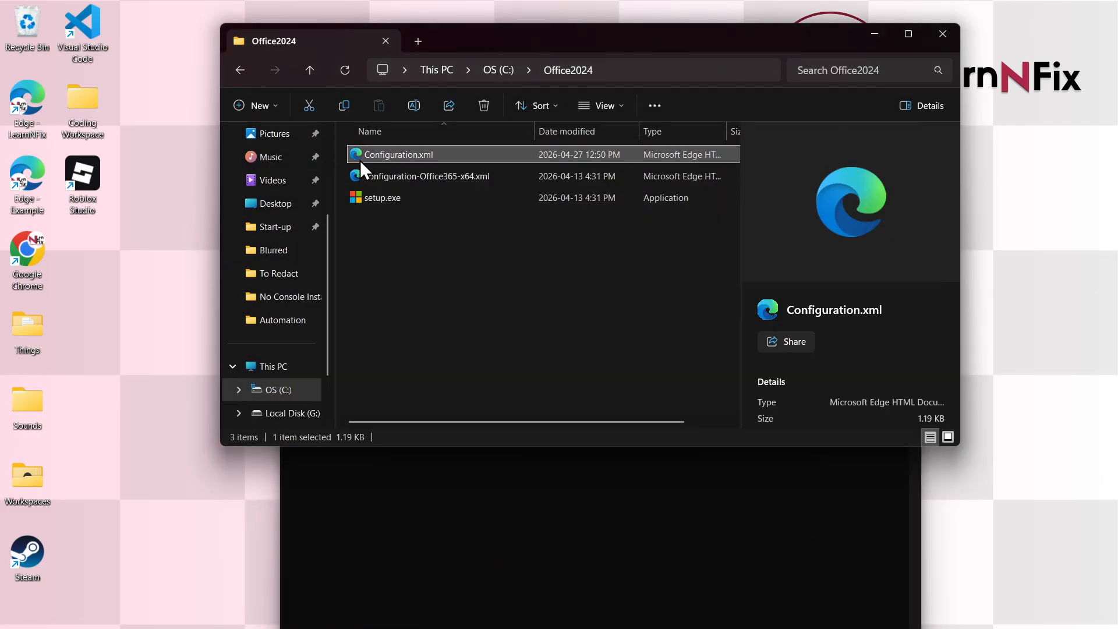
click(551, 300)
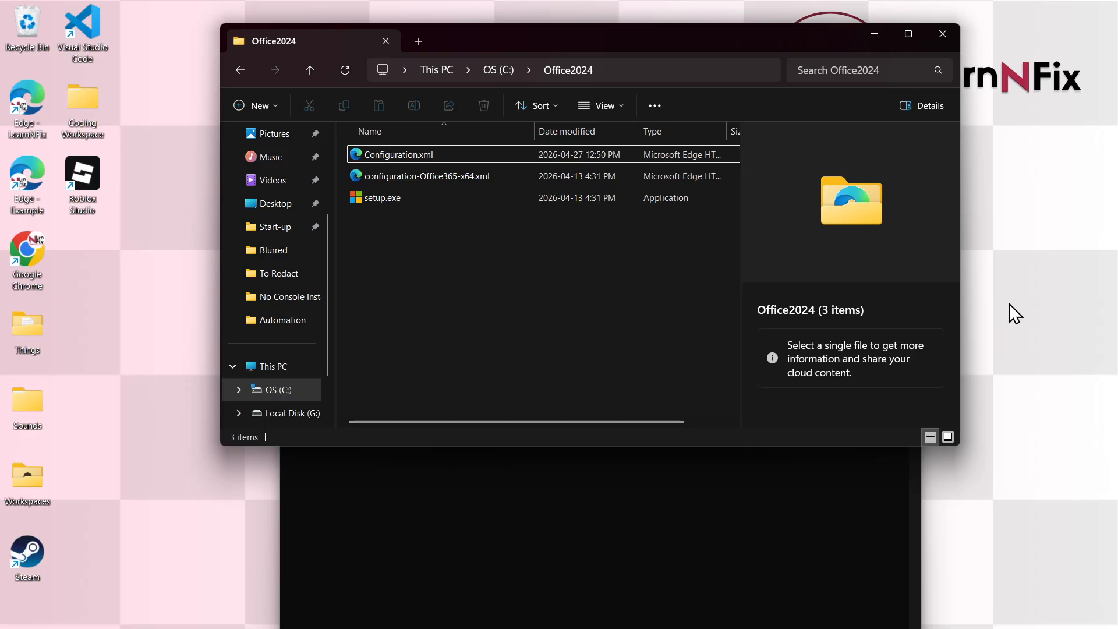
click(1001, 274)
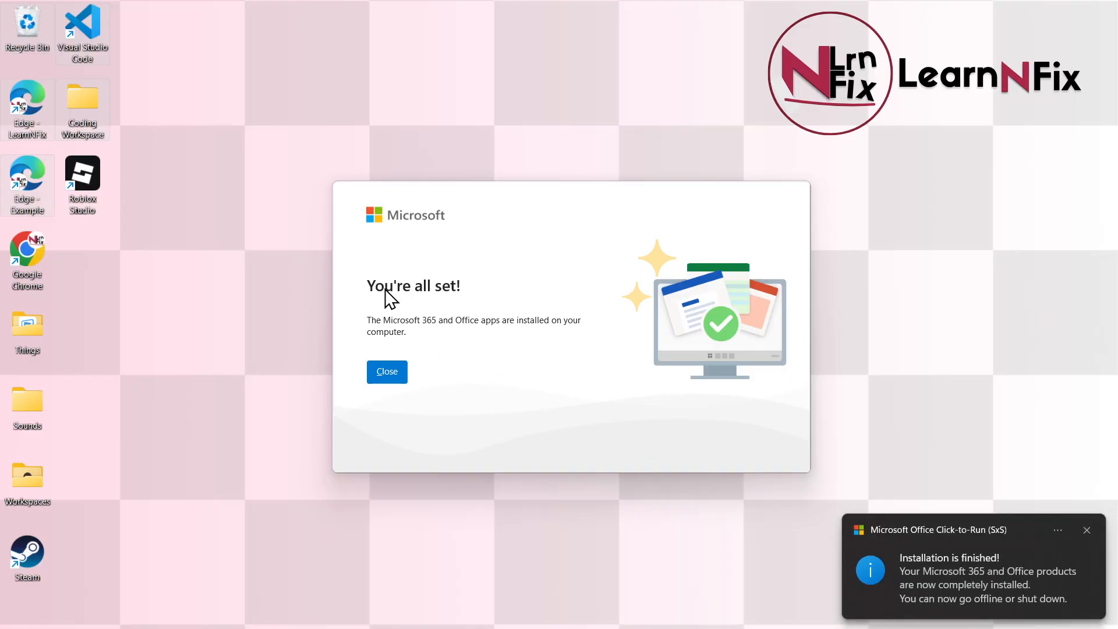
click(386, 377)
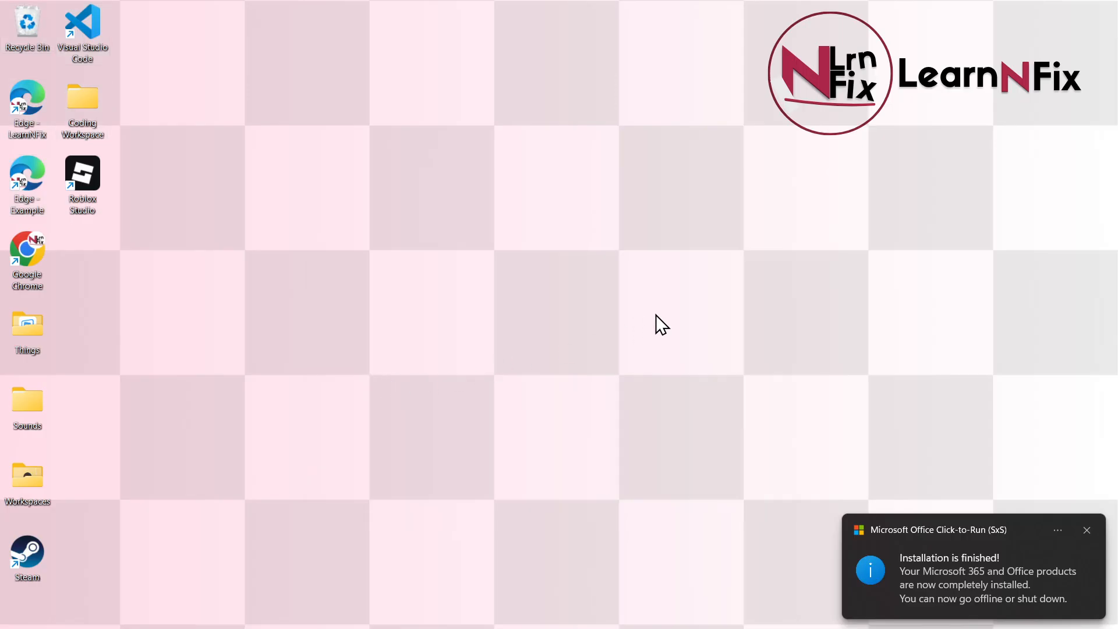
Launch Excel from Windows search for 'excel' and open a blank workbook, Book1.
key(super)
text(excel)
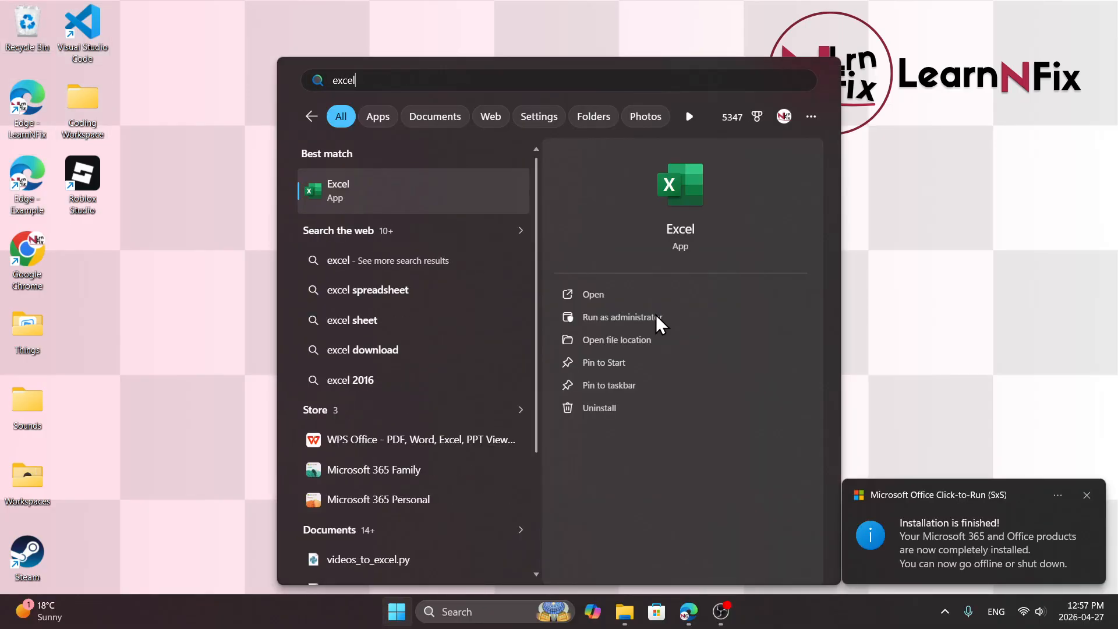
key(Return)
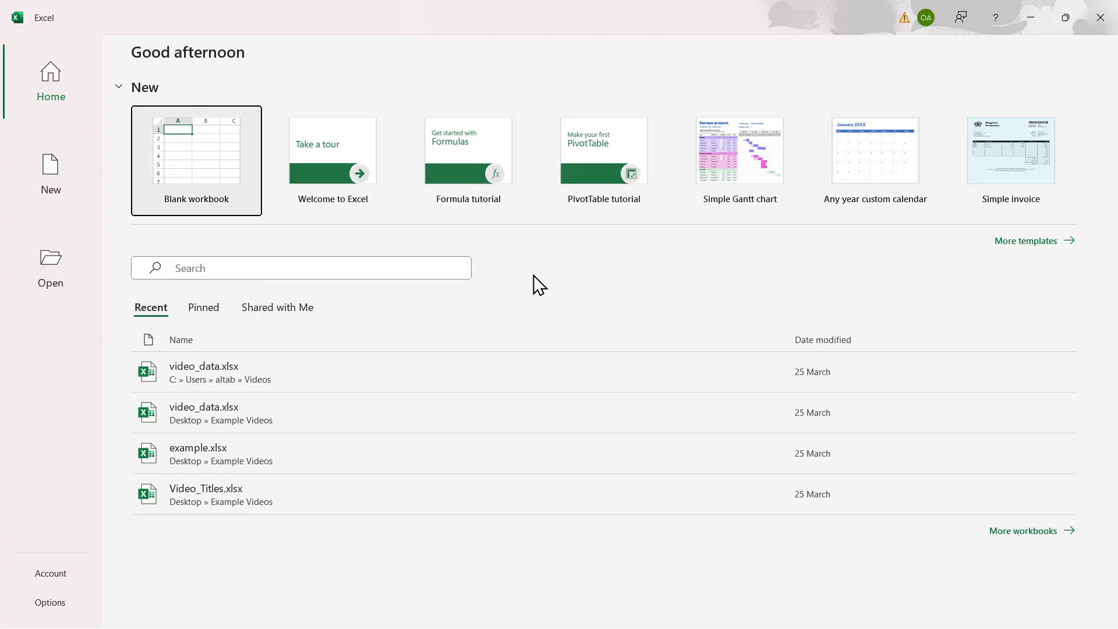
click(212, 183)
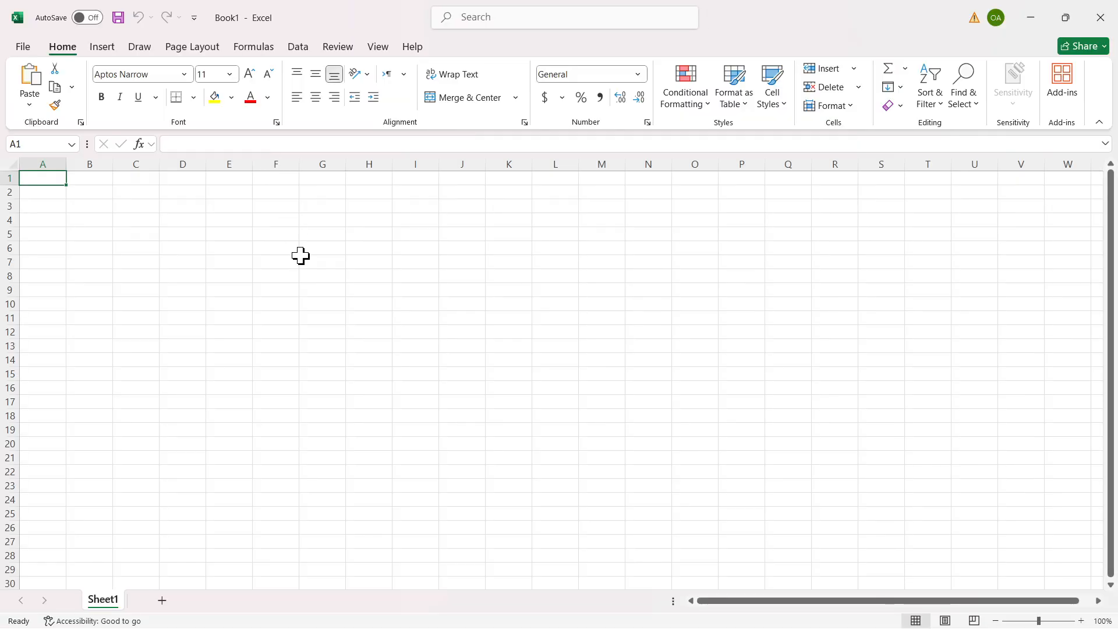
click(303, 262)
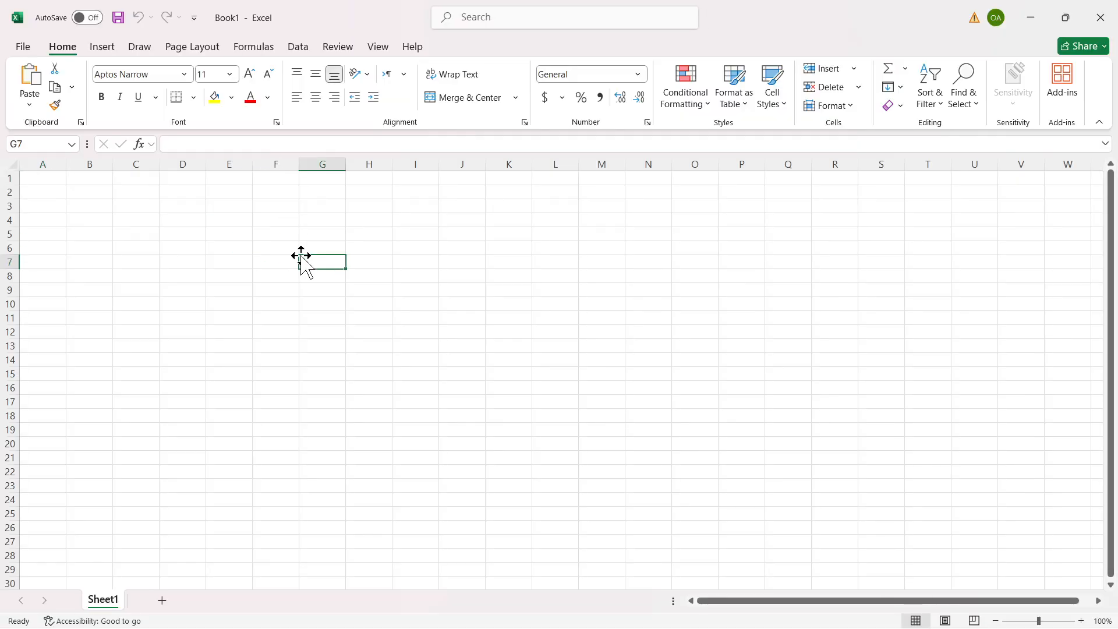
key(End)
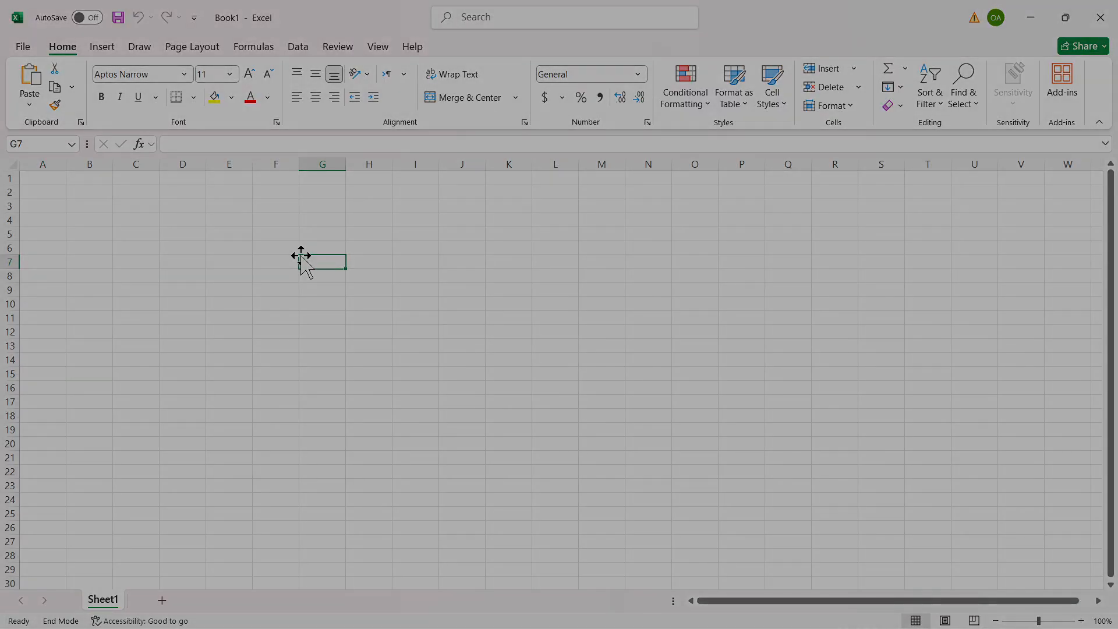